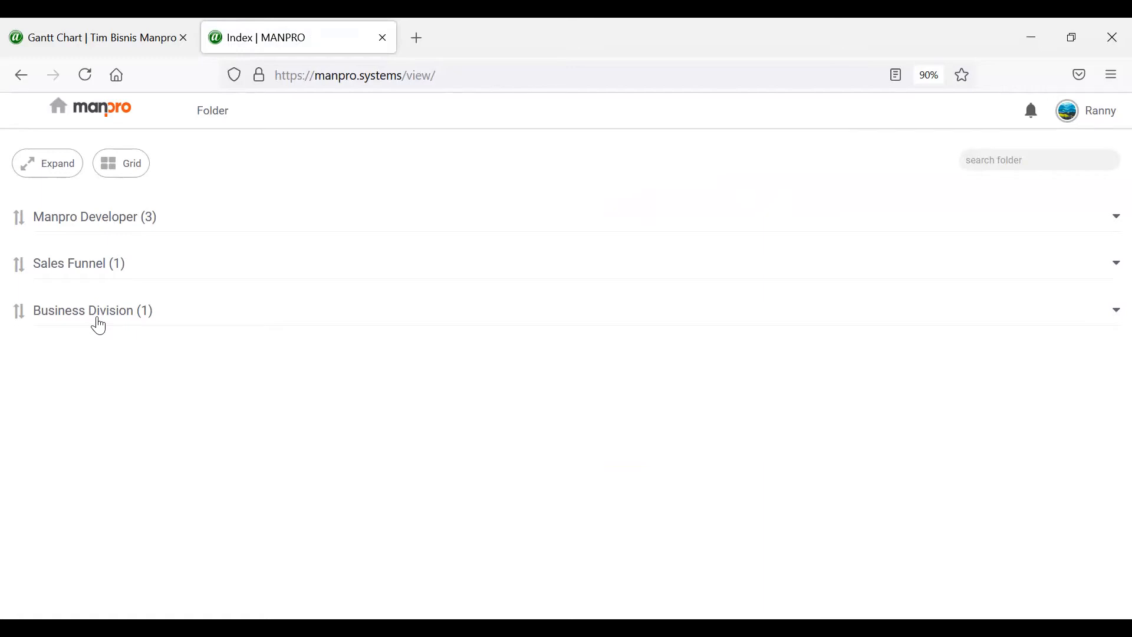
- Open the Gantt Chart list of the Tim Bisnis Manpro project in the Business Division folder
{"action": "left_click", "coordinate": [99, 326]}
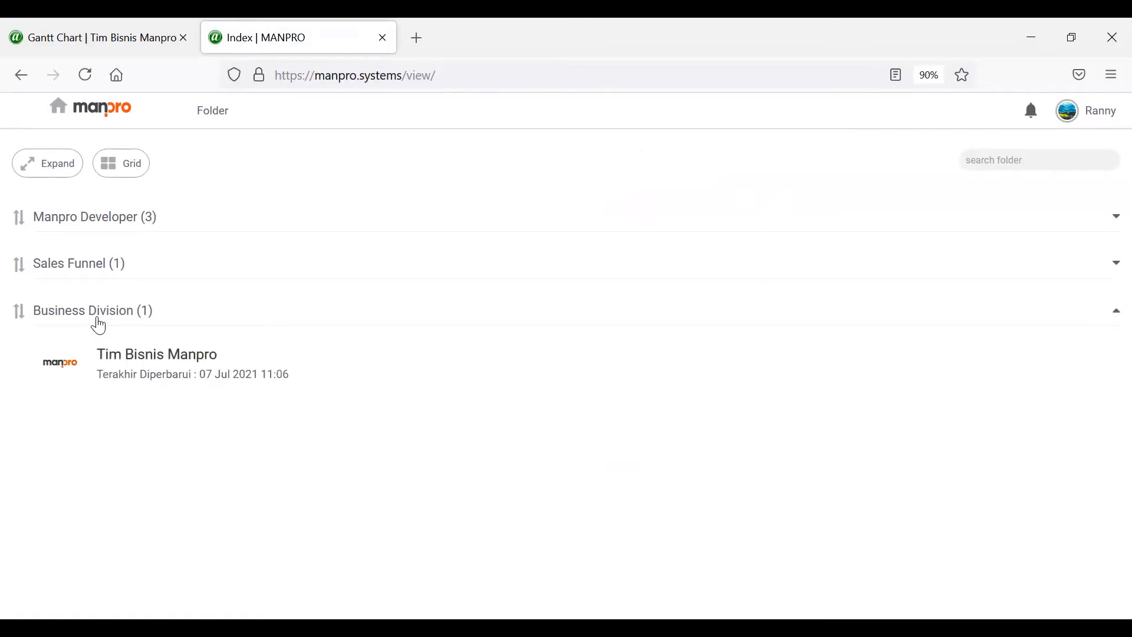
{"action": "left_click", "coordinate": [169, 361]}
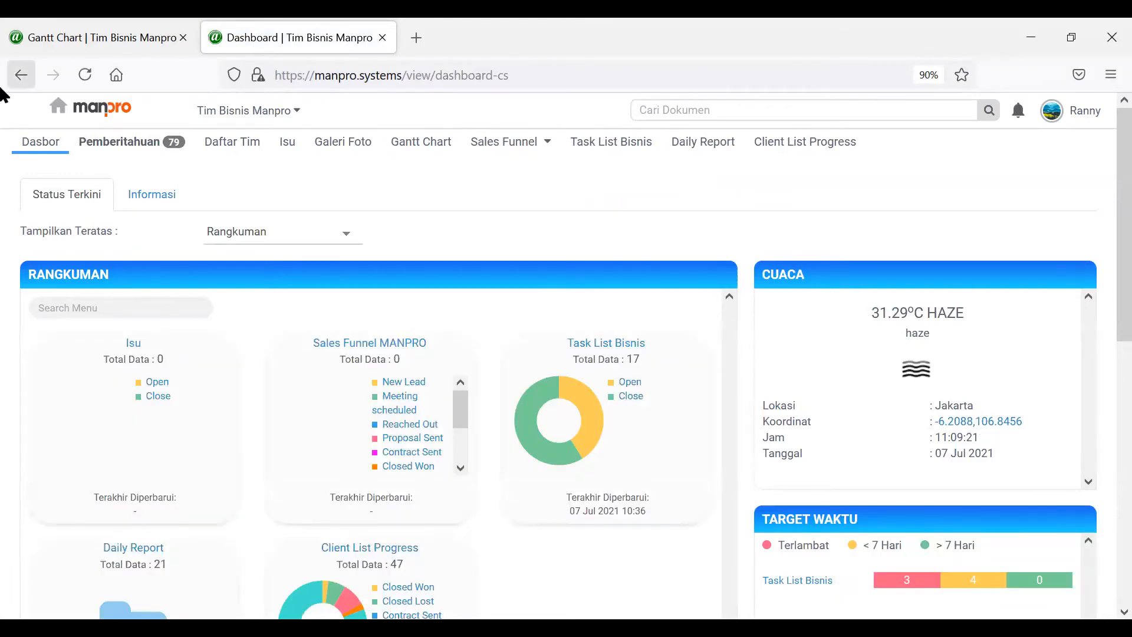
{"action": "left_click", "coordinate": [411, 146]}
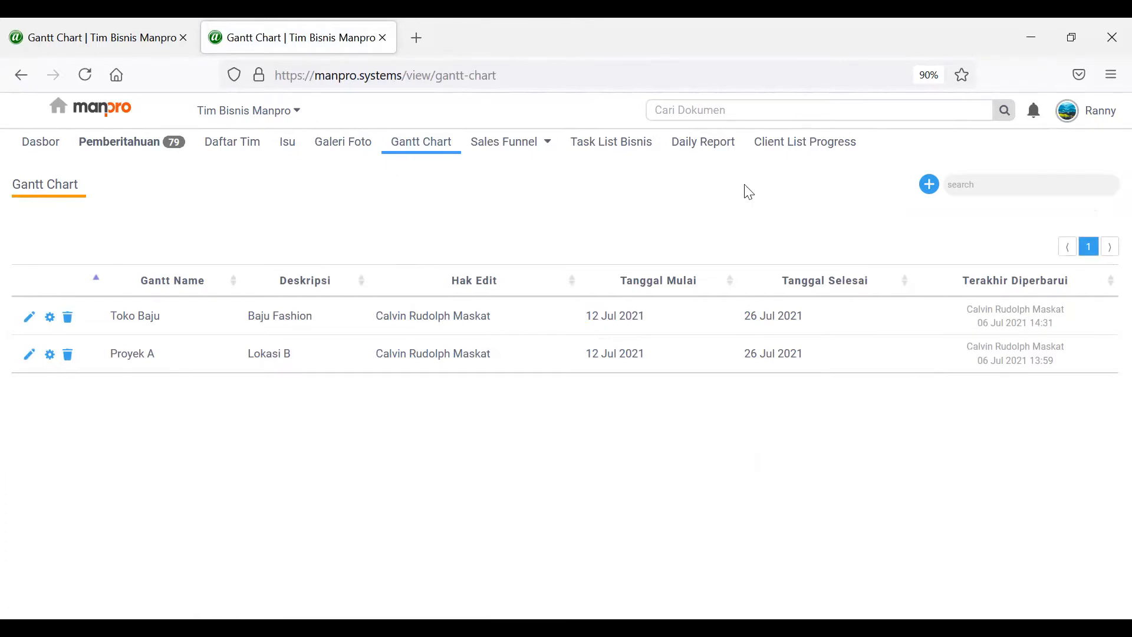
- Create a Gantt named "Pembangunan Rumah Impian" running from 7 Jul 2021 to 7 Jul 2022 and save it
{"action": "left_click", "coordinate": [929, 184]}
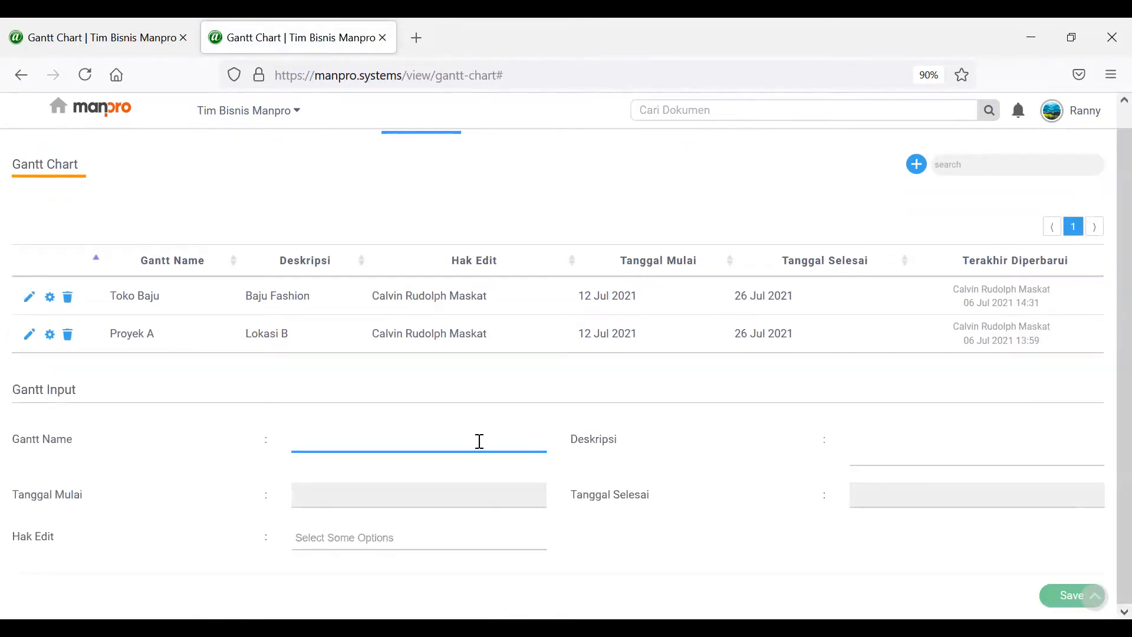
{"action": "type", "text": "Pembangunan Rumah Impian"}
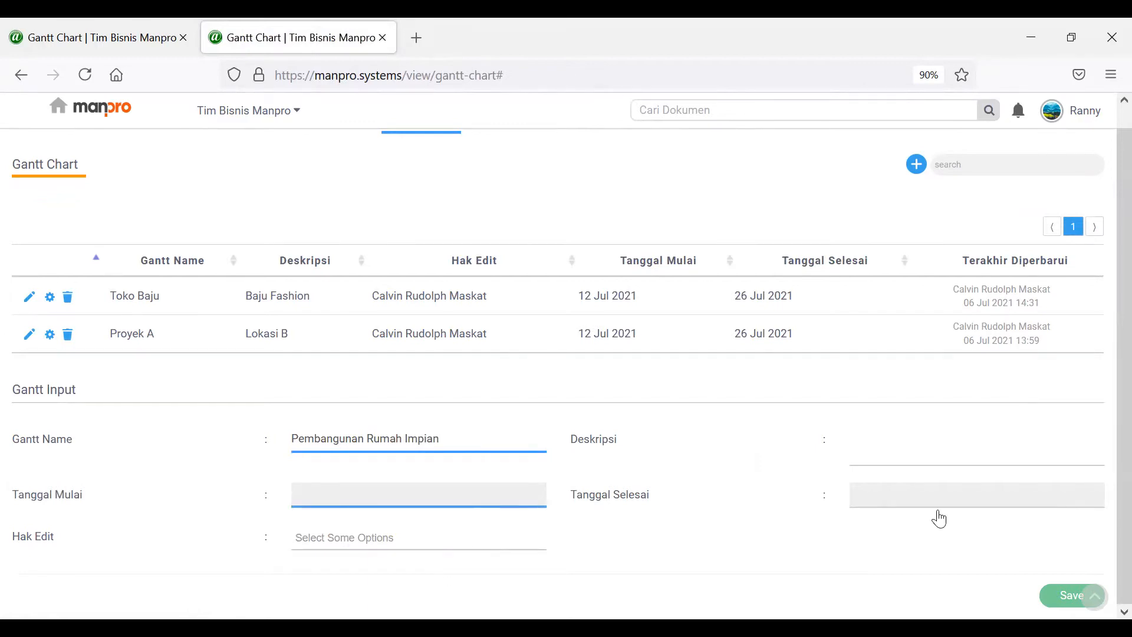
{"action": "left_click", "coordinate": [402, 508]}
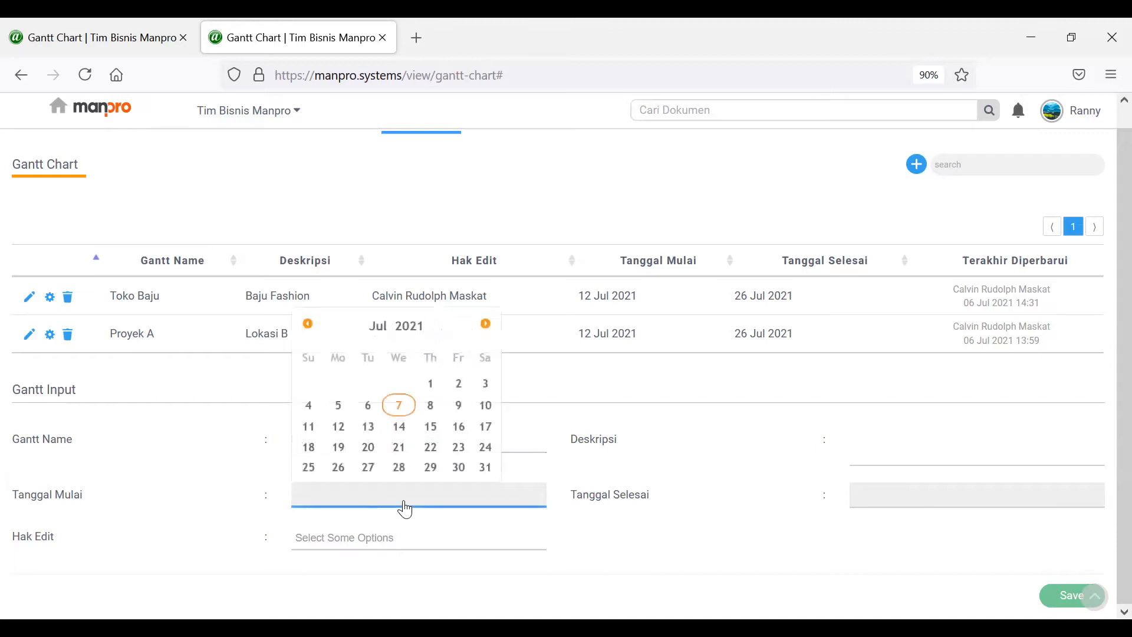
{"action": "left_click", "coordinate": [399, 405]}
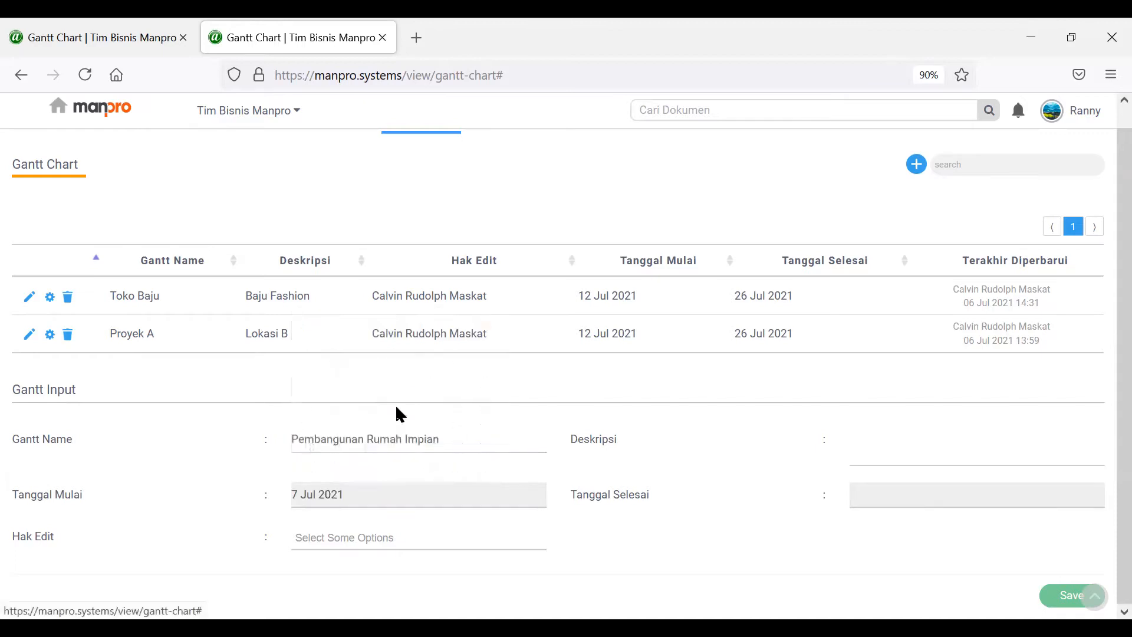
{"action": "left_click", "coordinate": [974, 503]}
{"action": "left_click", "coordinate": [988, 405]}
{"action": "left_click", "coordinate": [1064, 598]}
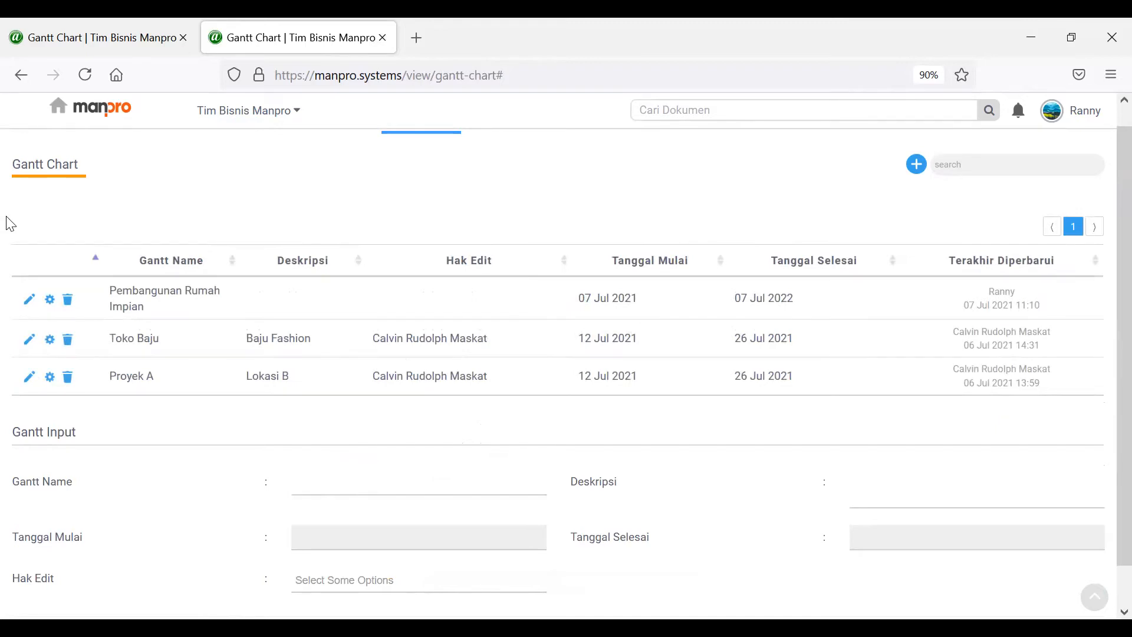
- Open the detailed chart of the Pembangunan Rumah Impian Gantt
{"action": "left_click", "coordinate": [50, 302]}
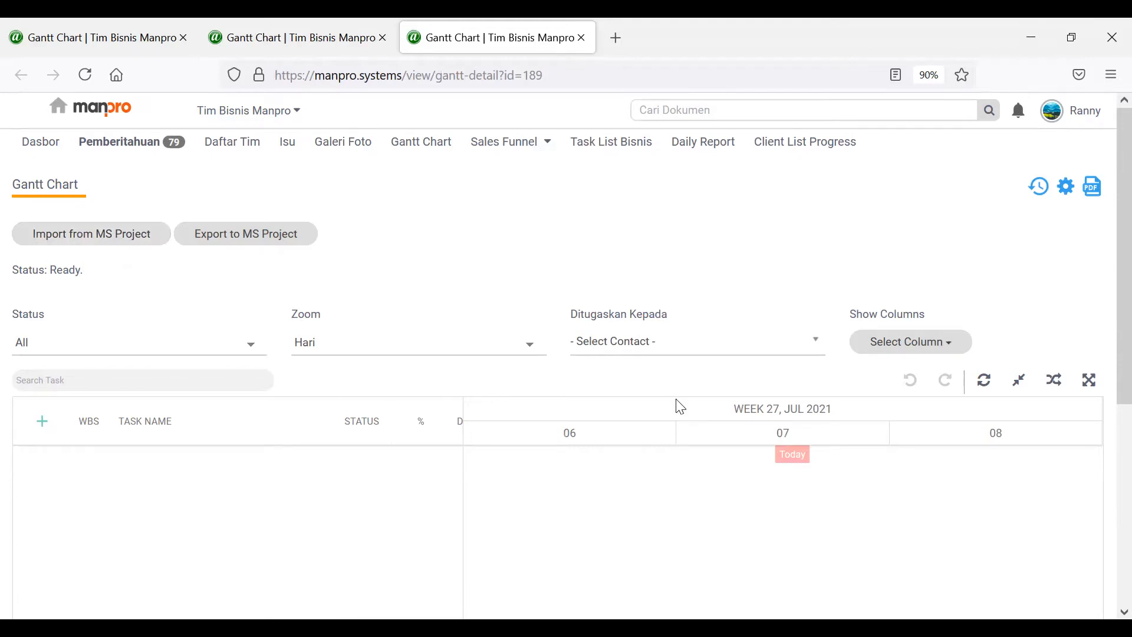
{"action": "scroll", "coordinate": [678, 407], "scroll_direction": "down", "scroll_amount": 2}
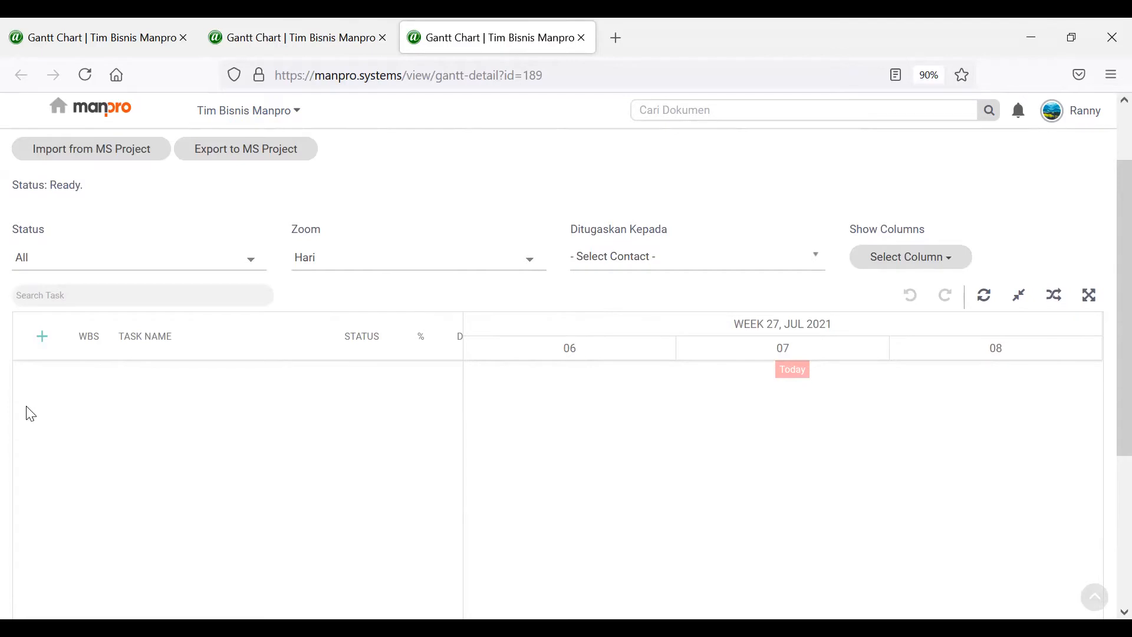
{"action": "scroll", "coordinate": [27, 410], "scroll_direction": "down", "scroll_amount": 2}
- Examine the task table's further columns by widening and narrowing it, and view the timeline's zoom options
{"action": "left_click_drag", "start_coordinate": [463, 389], "coordinate": [574, 407]}
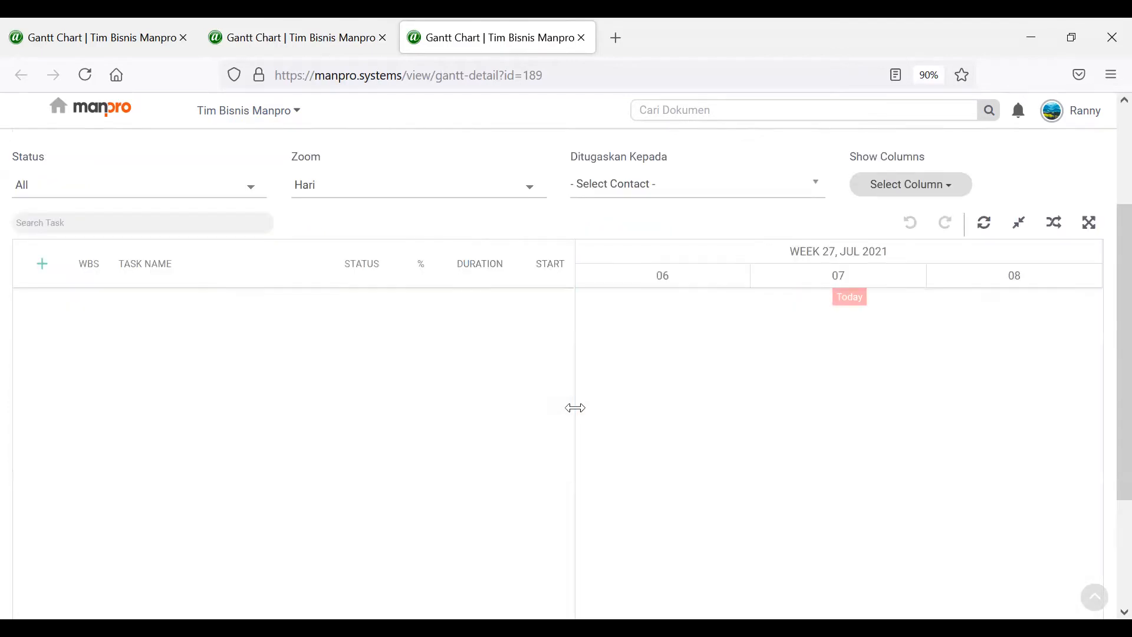
{"action": "scroll", "coordinate": [263, 256], "scroll_direction": "down", "scroll_amount": 2}
{"action": "scroll", "coordinate": [288, 313], "scroll_direction": "up", "scroll_amount": 2}
{"action": "left_click_drag", "start_coordinate": [568, 364], "coordinate": [454, 420]}
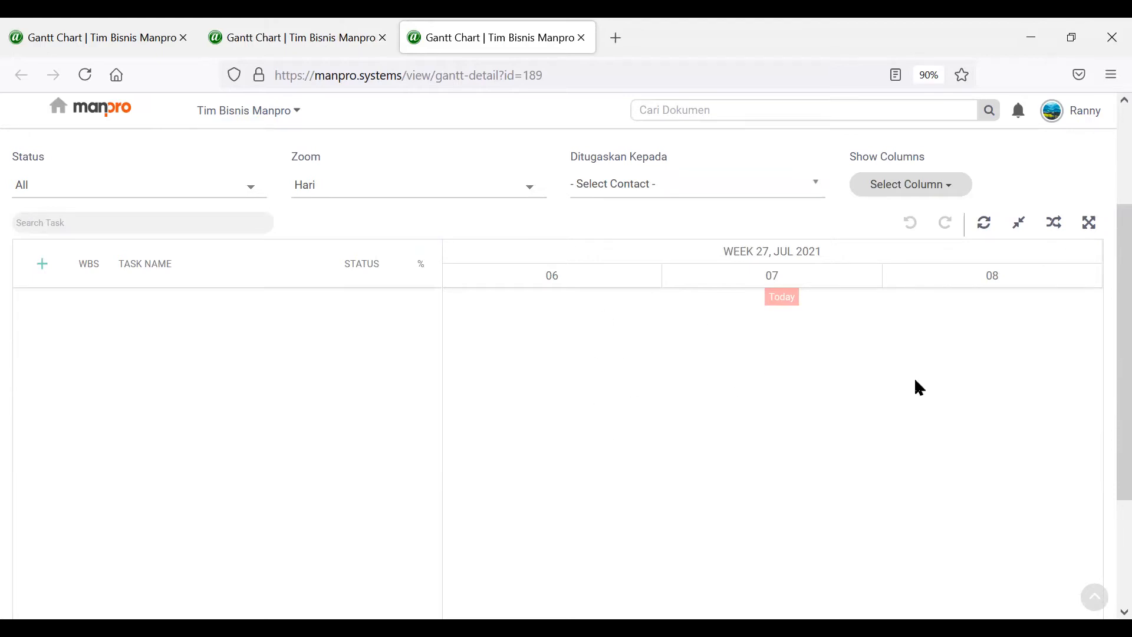
{"action": "left_click", "coordinate": [436, 194]}
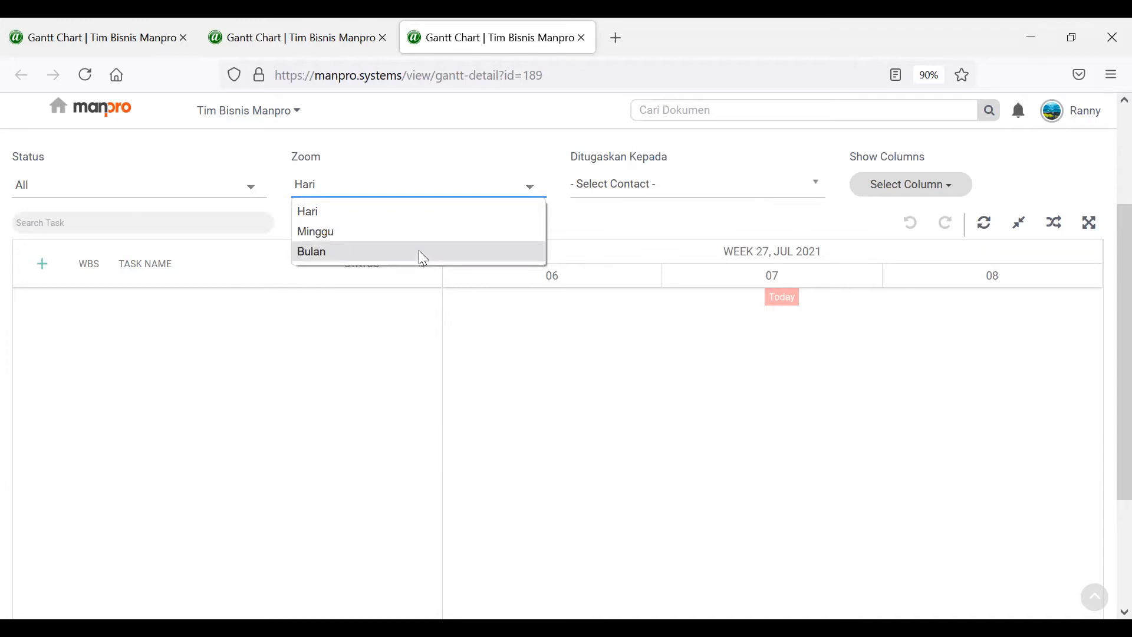
- Hide the Constraint Type, Constraint Date, Predecessor, Base Start, Base Finish, Last Updated and By columns
{"action": "left_click", "coordinate": [946, 187]}
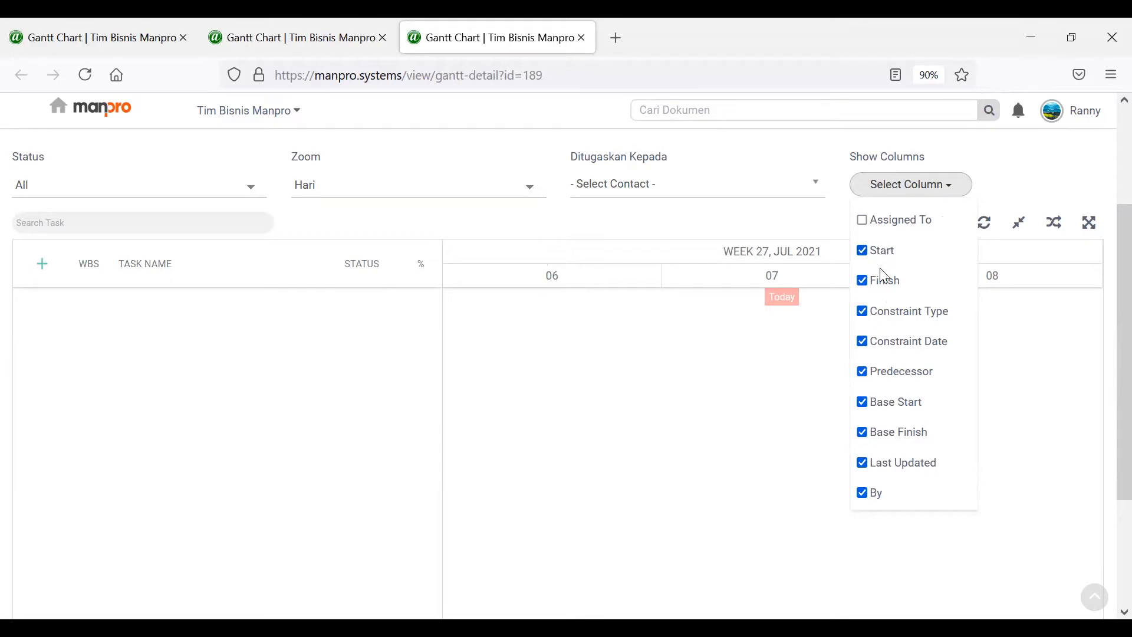
{"action": "left_click", "coordinate": [873, 313]}
{"action": "left_click", "coordinate": [877, 345]}
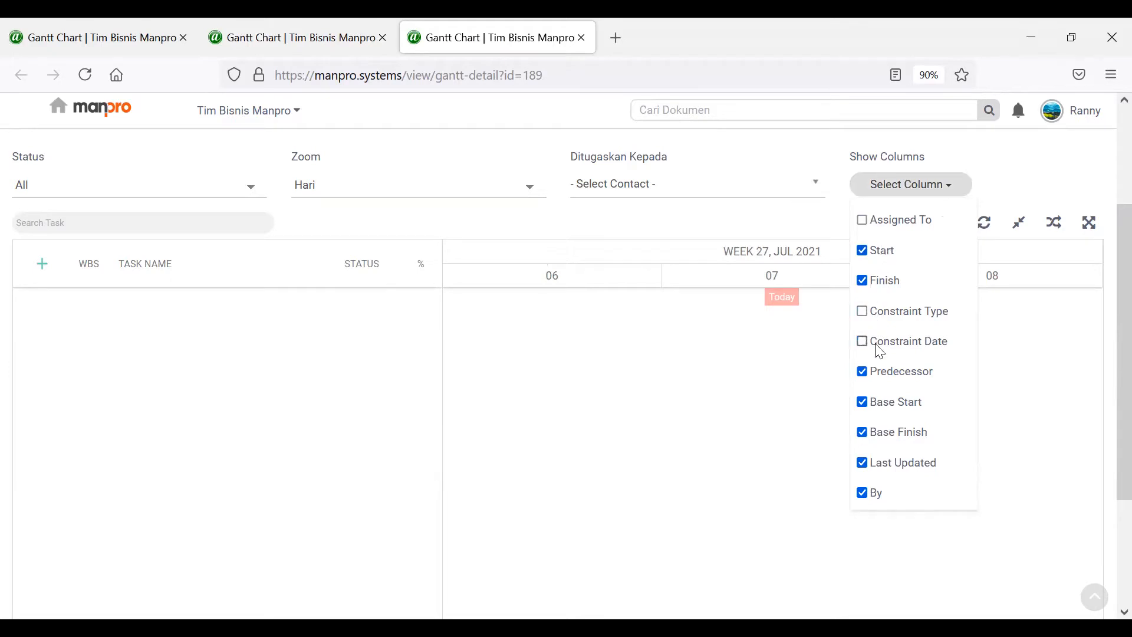
{"action": "left_click", "coordinate": [869, 383]}
{"action": "left_click", "coordinate": [883, 419]}
{"action": "left_click", "coordinate": [884, 436]}
{"action": "left_click", "coordinate": [887, 467]}
{"action": "left_click", "coordinate": [870, 495]}
{"action": "left_click", "coordinate": [1043, 189]}
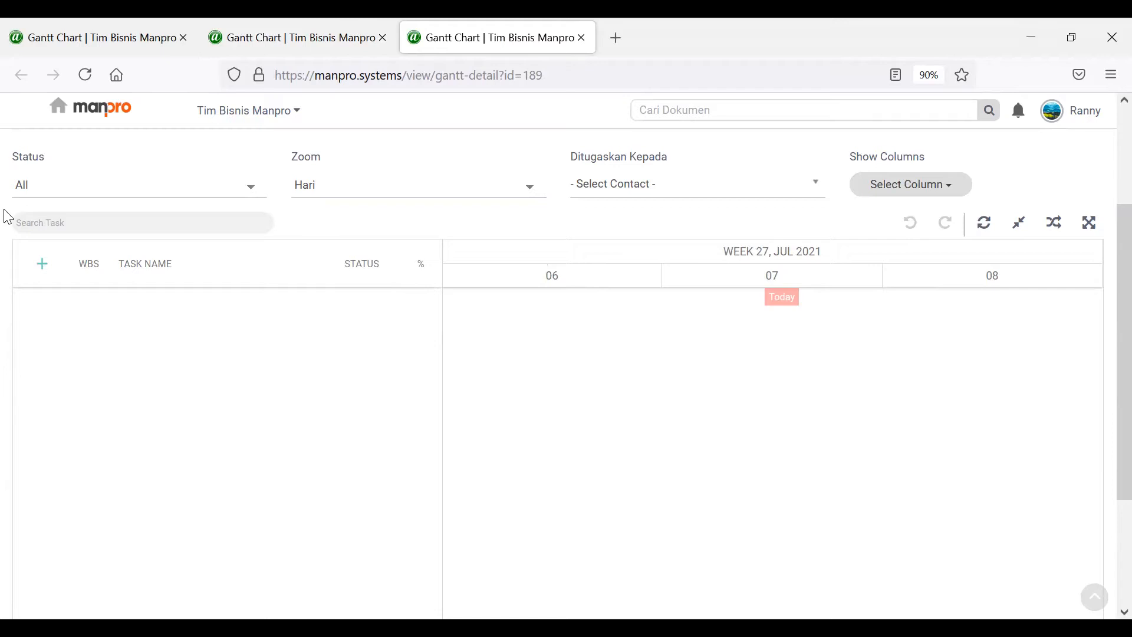
- Add a first main task named "Tahapan Desain Rumah"
{"action": "left_click", "coordinate": [42, 264]}
{"action": "left_click", "coordinate": [190, 308]}
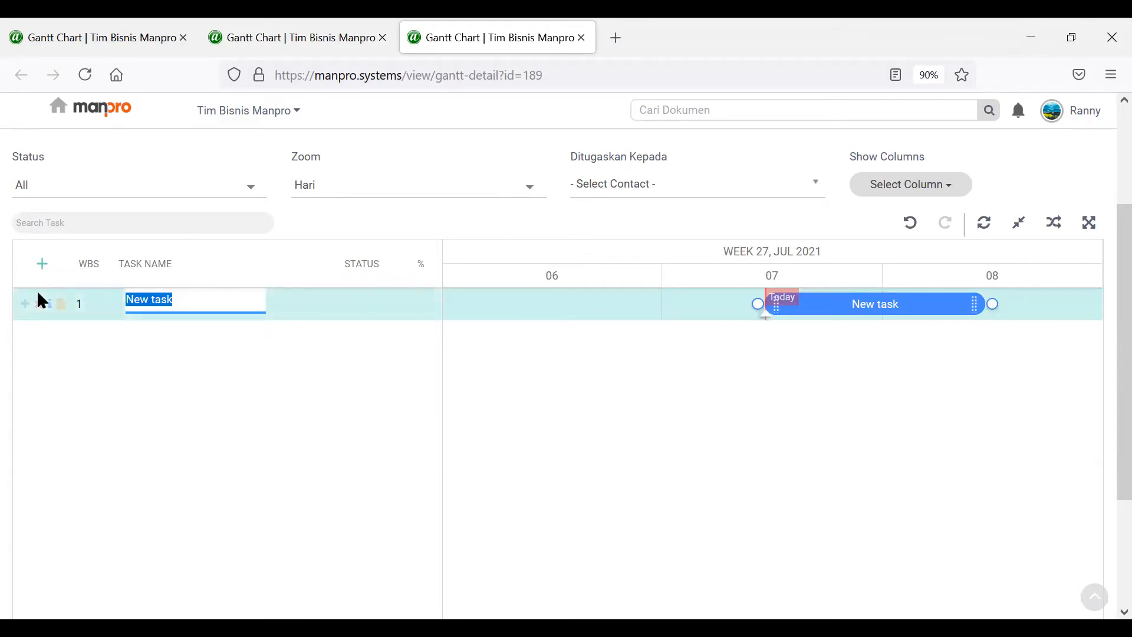
{"action": "type", "text": "Tahapan De"}
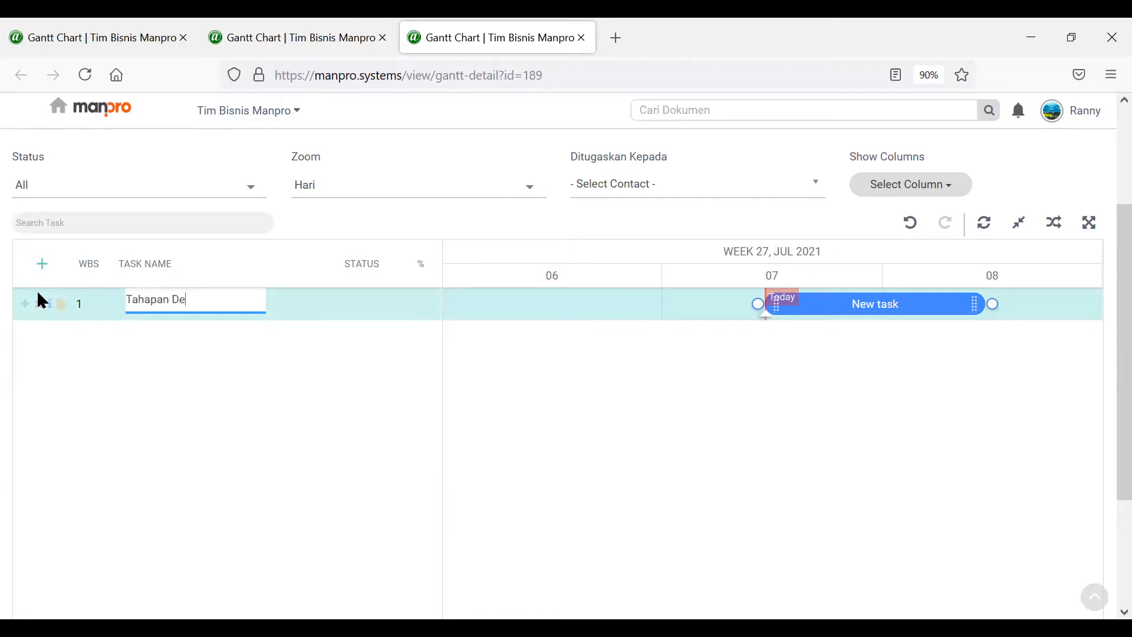
{"action": "type", "text": "sain Rumah"}
- Add a second main task named "Tahapan Tender Kontraktor"
{"action": "left_click", "coordinate": [49, 265]}
{"action": "left_click", "coordinate": [163, 342]}
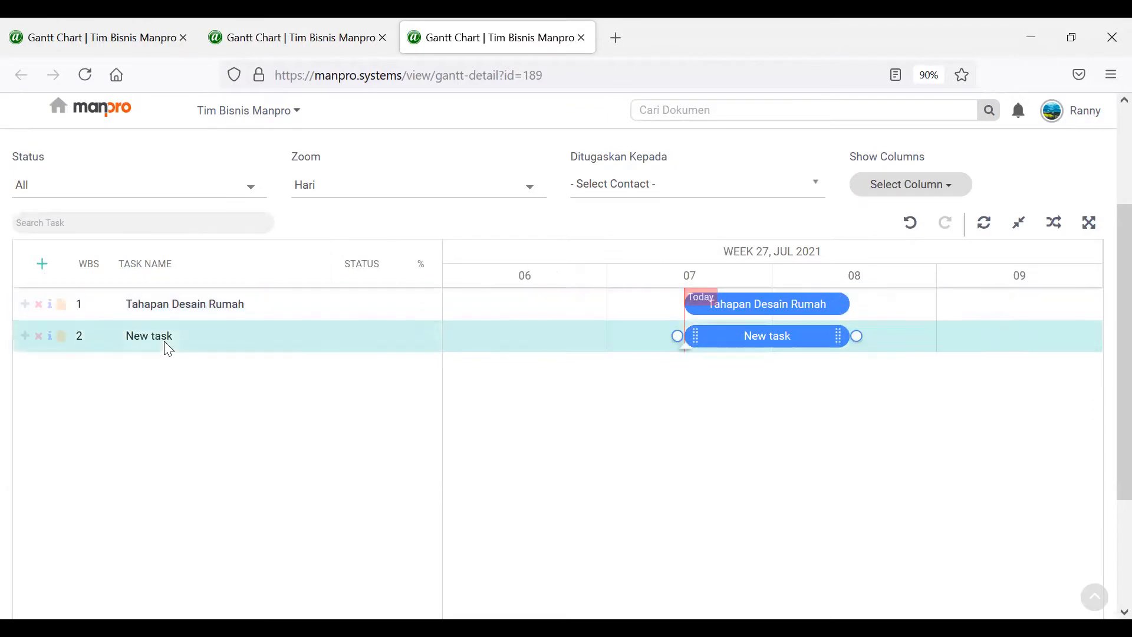
{"action": "type", "text": "Taha"}
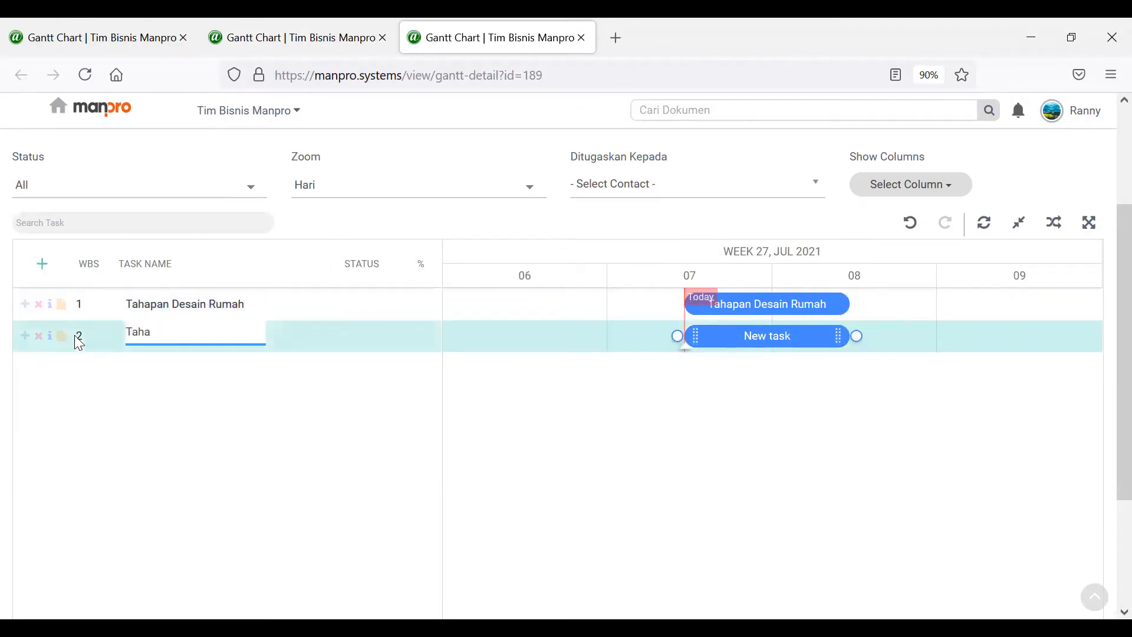
{"action": "type", "text": "pan Tender Kontraktor"}
- Add a third main task named "Tahapan Konstruksi"
{"action": "left_click", "coordinate": [42, 264]}
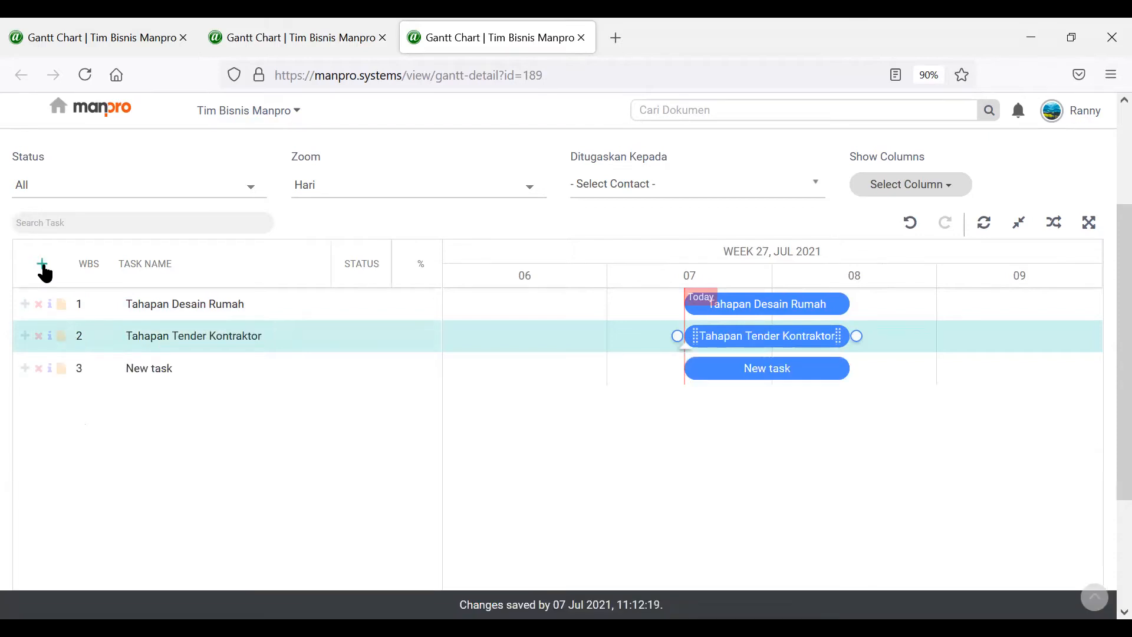
{"action": "left_click", "coordinate": [161, 376]}
{"action": "left_click", "coordinate": [161, 375]}
{"action": "key", "text": "ctrl+a"}
{"action": "type", "text": "Tah"}
{"action": "type", "text": "apan"}
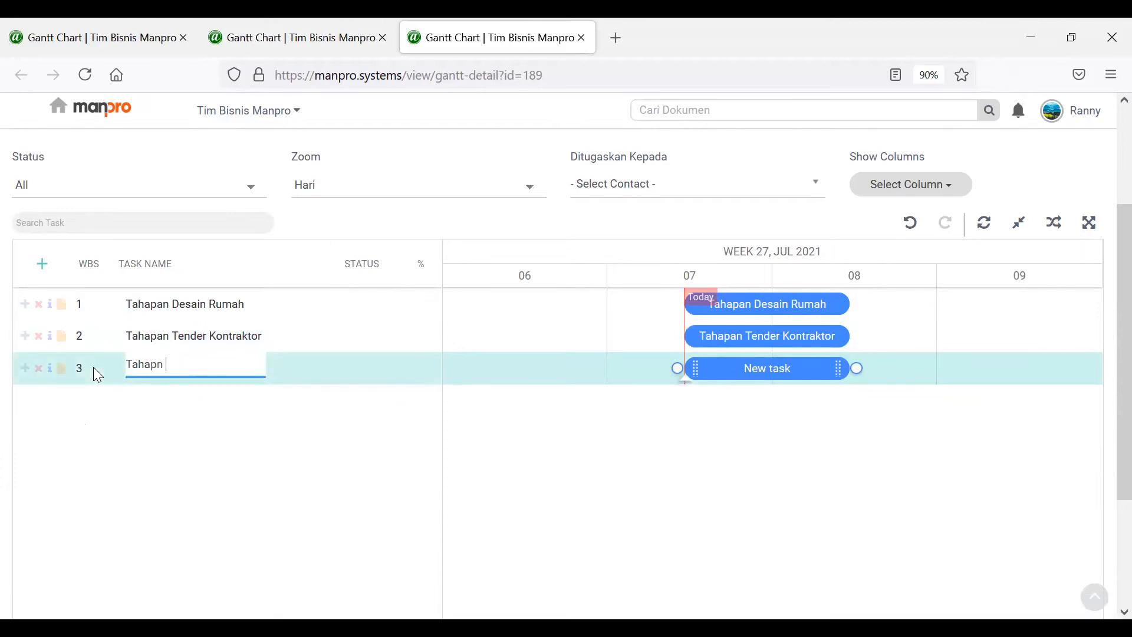
{"action": "key", "text": "BackSpace"}
{"action": "key", "text": "BackSpace"}
{"action": "type", "text": "an Konstruksi"}
{"action": "left_click", "coordinate": [157, 446]}
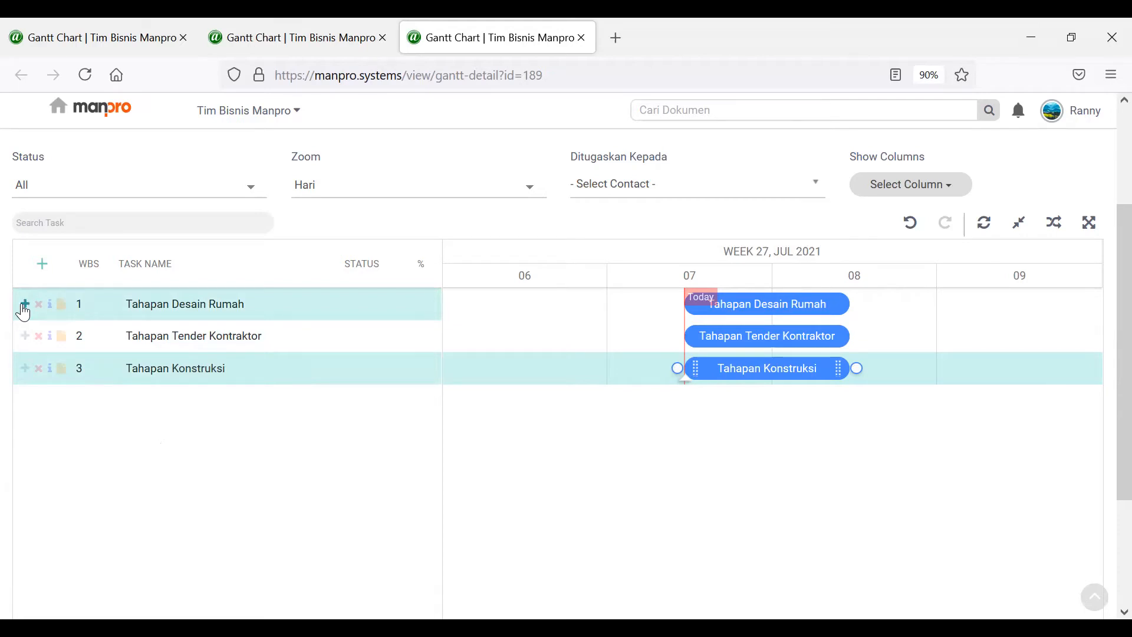
- Add a subtask named "Konsultasi dengan Arsitek" under Tahapan Desain Rumah
{"action": "left_click", "coordinate": [24, 311]}
{"action": "left_click", "coordinate": [24, 308]}
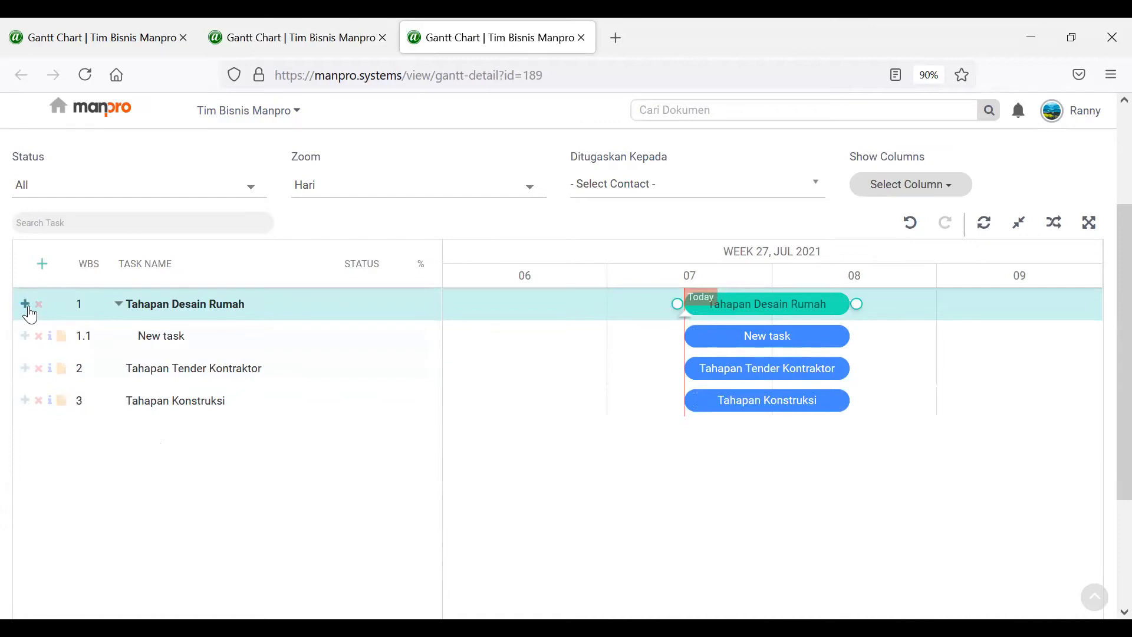
{"action": "double_click", "coordinate": [178, 334]}
{"action": "left_click_drag", "start_coordinate": [192, 333], "coordinate": [30, 332]}
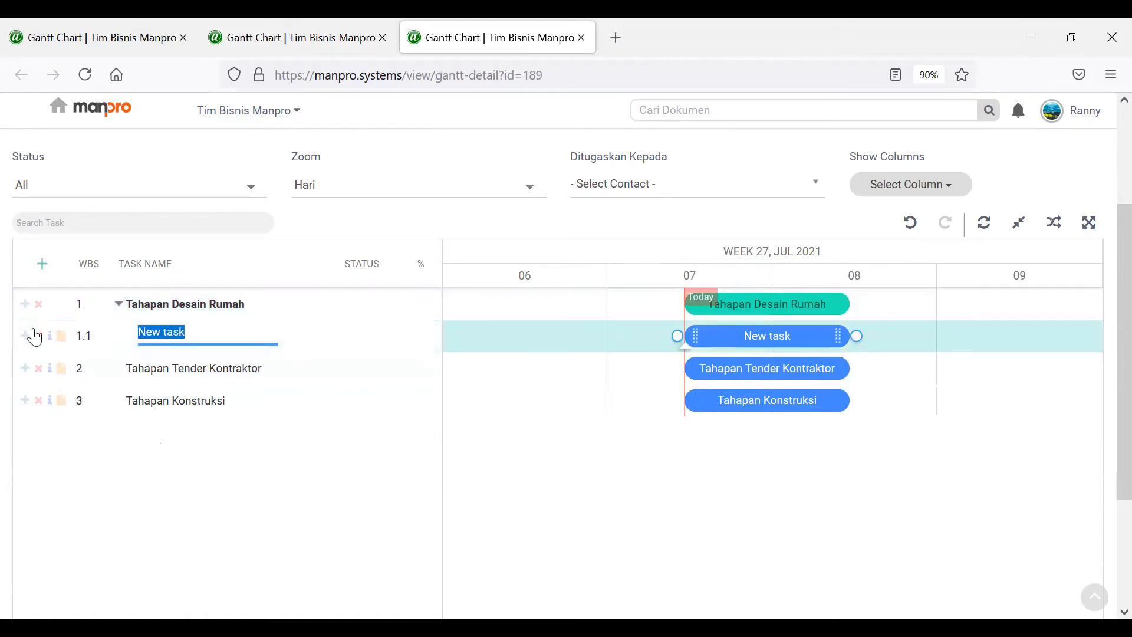
{"action": "type", "text": "Konsultans"}
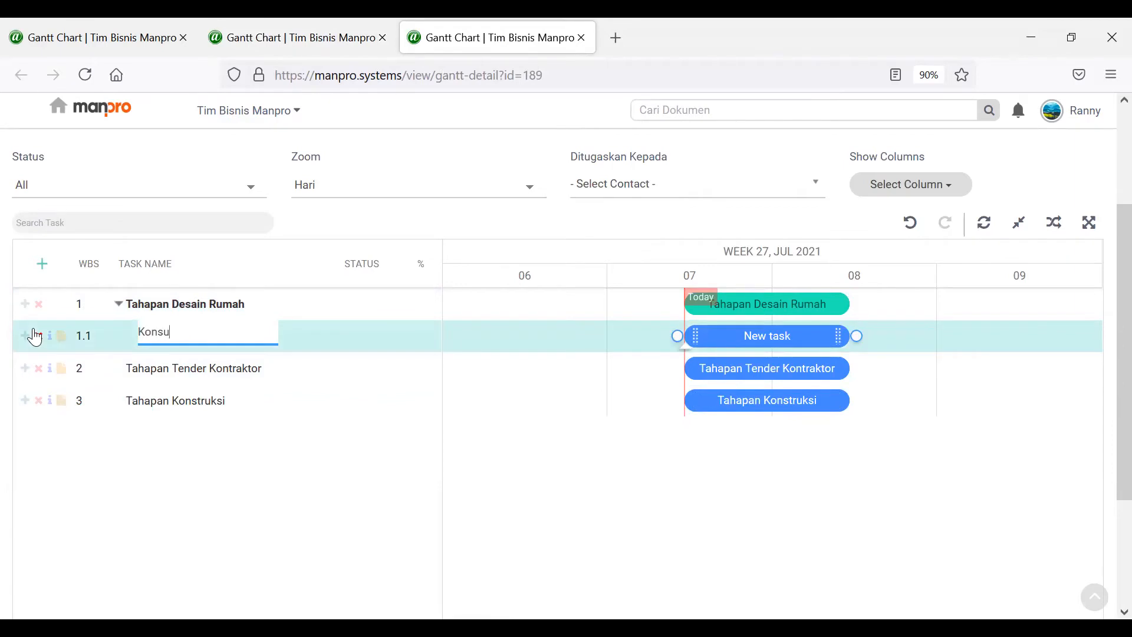
{"action": "key", "text": "BackSpace"}
{"action": "key", "text": "BackSpace"}
{"action": "type", "text": "si dengan Arsitek"}
{"action": "left_click", "coordinate": [139, 477]}
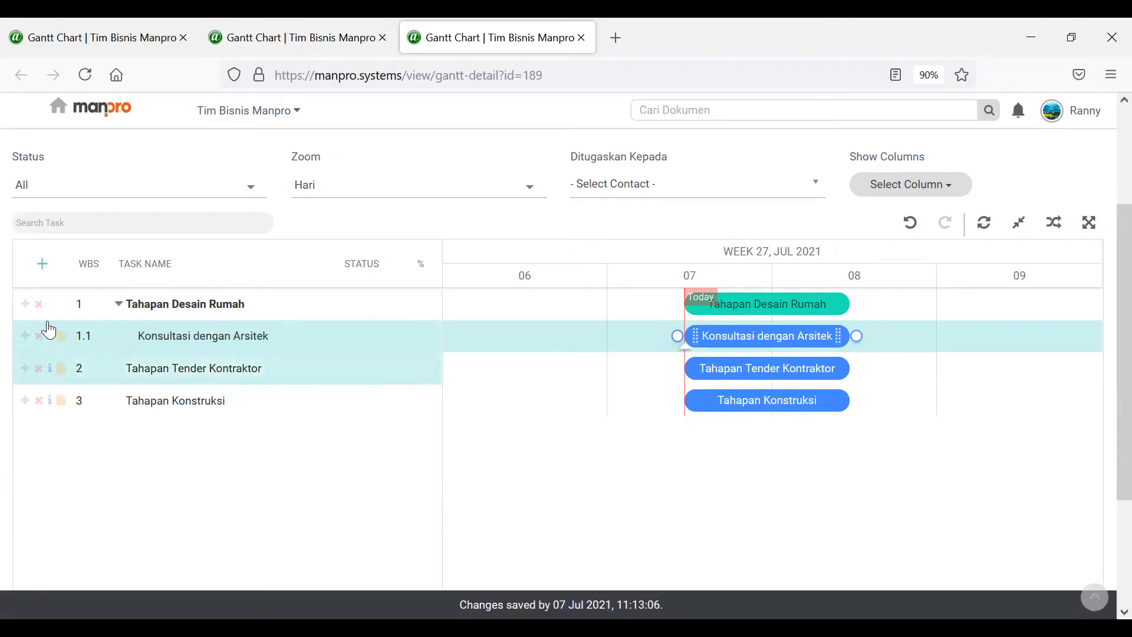
- Add a second subtask under Tahapan Desain Rumah, named "Arsitek menggambar desain awal"
{"action": "left_click", "coordinate": [24, 303]}
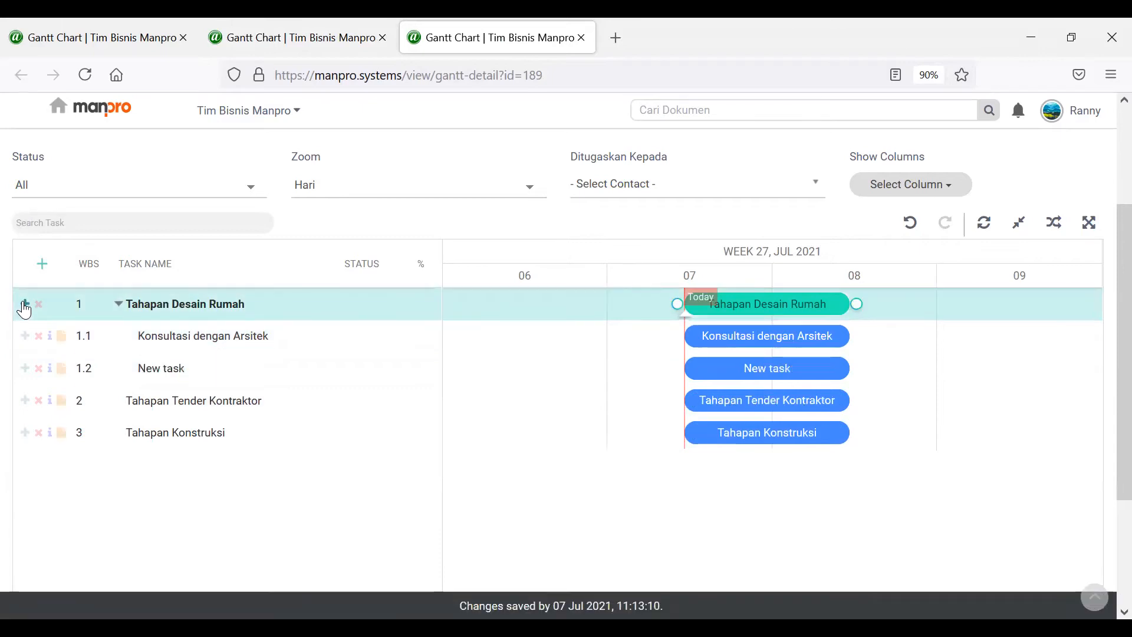
{"action": "left_click", "coordinate": [212, 371]}
{"action": "left_click_drag", "start_coordinate": [212, 372], "coordinate": [57, 379]}
{"action": "type", "text": "Arsitek menggambar"}
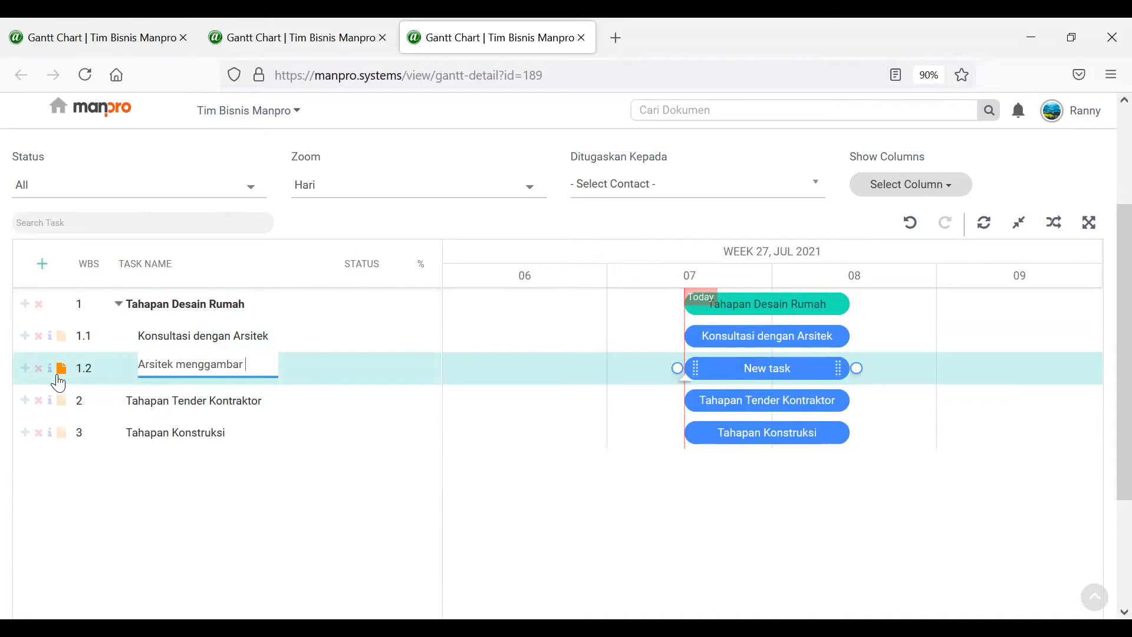
{"action": "type", "text": " desain awal"}
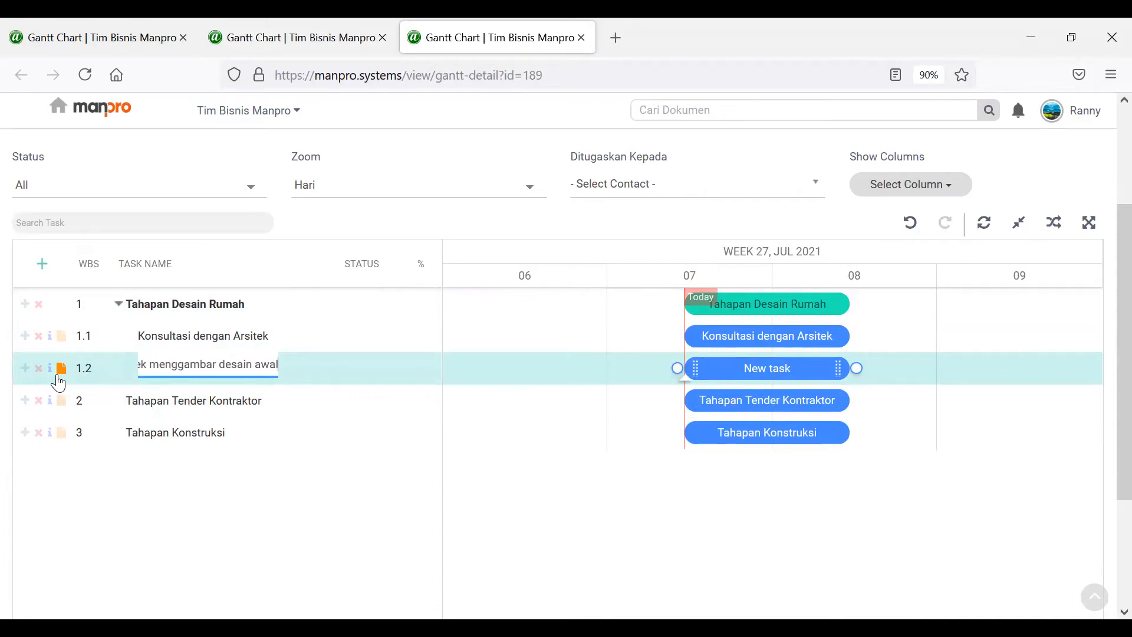
{"action": "left_click", "coordinate": [236, 505]}
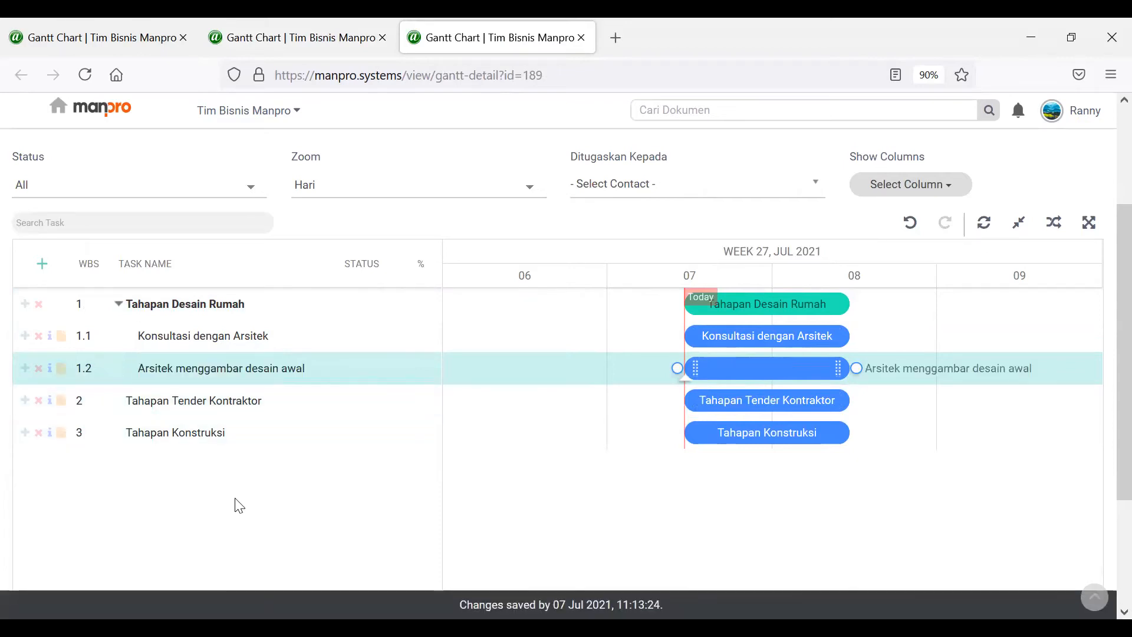
- Add a third subtask under Tahapan Desain Rumah, named "Review desain"
{"action": "left_click", "coordinate": [25, 304]}
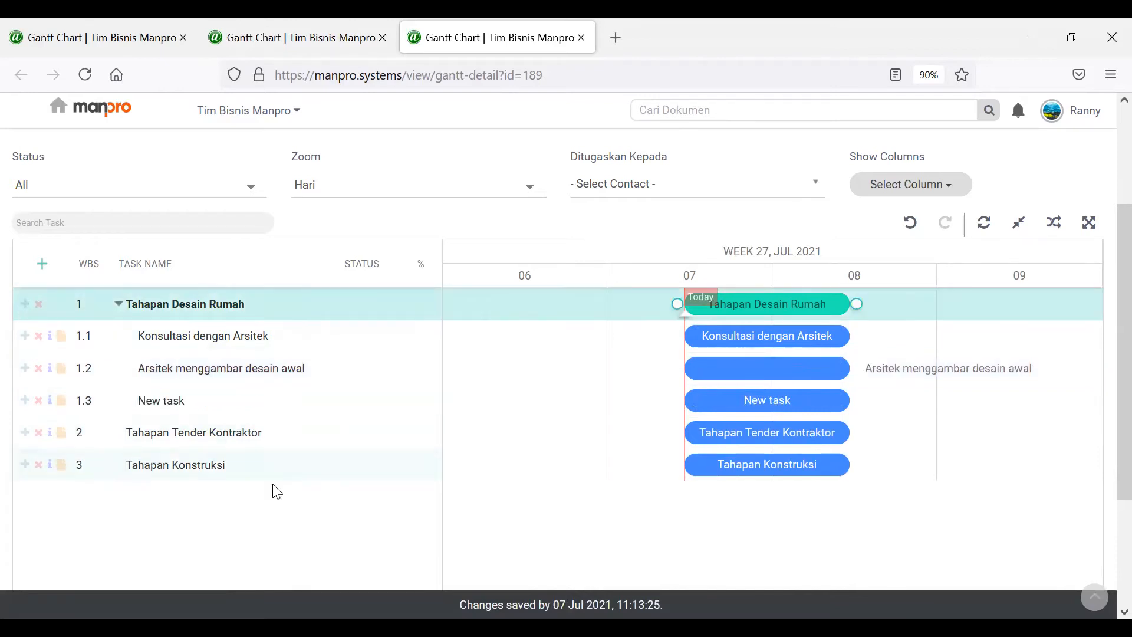
{"action": "double_click", "coordinate": [243, 408]}
{"action": "type", "text": "Review desain"}
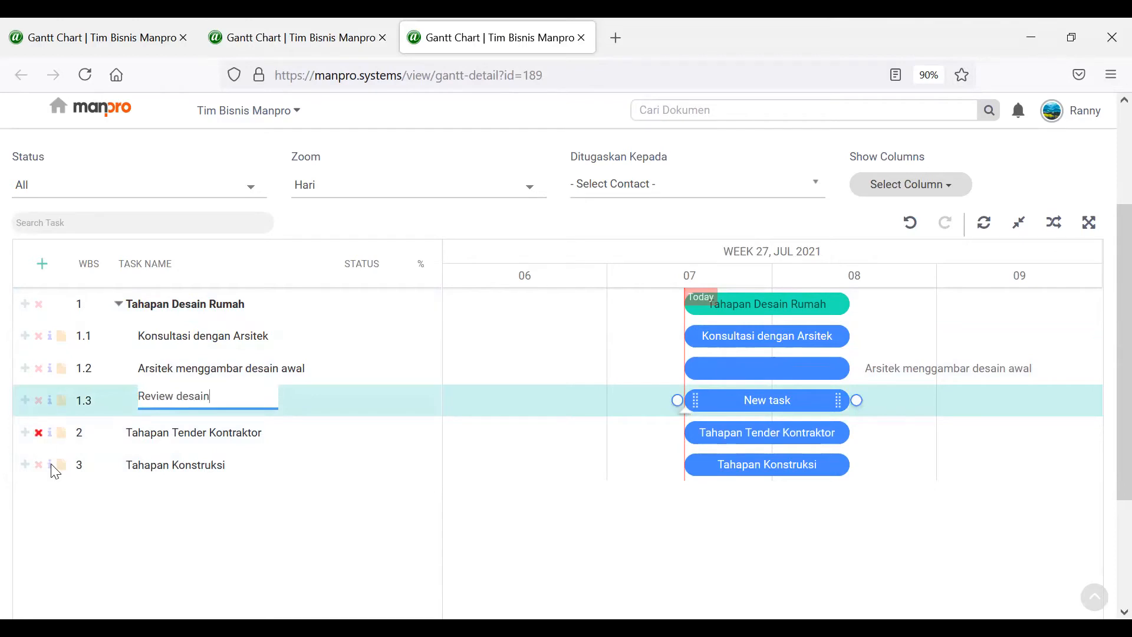
{"action": "left_click", "coordinate": [148, 535]}
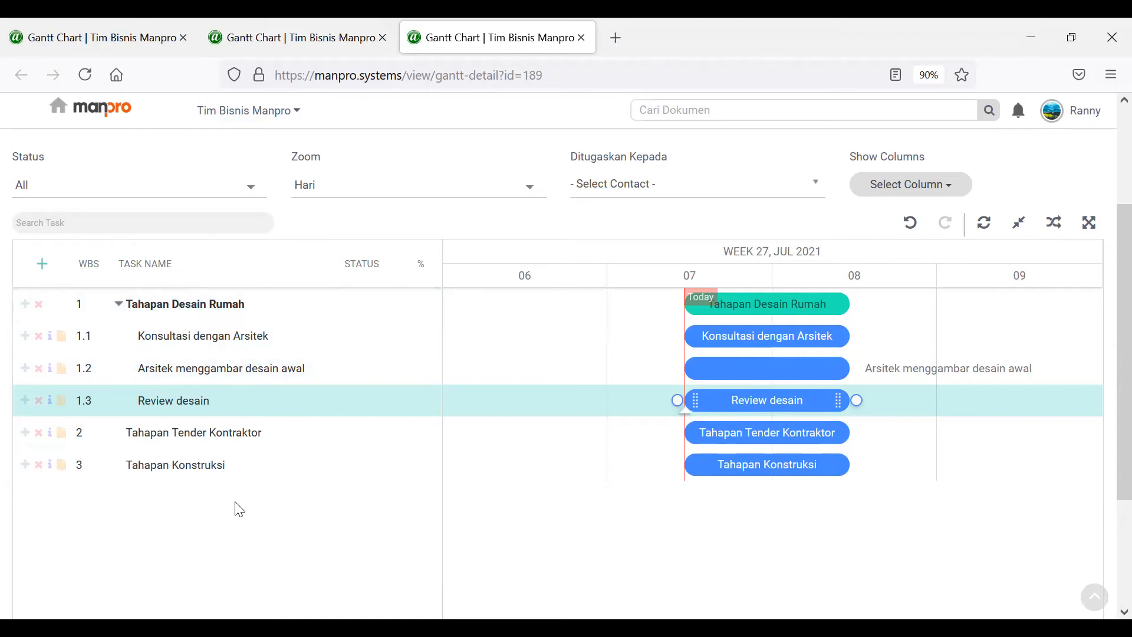
- Widen the task table until the Duration, Start and Finish columns show
{"action": "scroll", "coordinate": [239, 508], "scroll_direction": "down", "scroll_amount": 2}
{"action": "left_click_drag", "start_coordinate": [445, 354], "coordinate": [751, 447]}
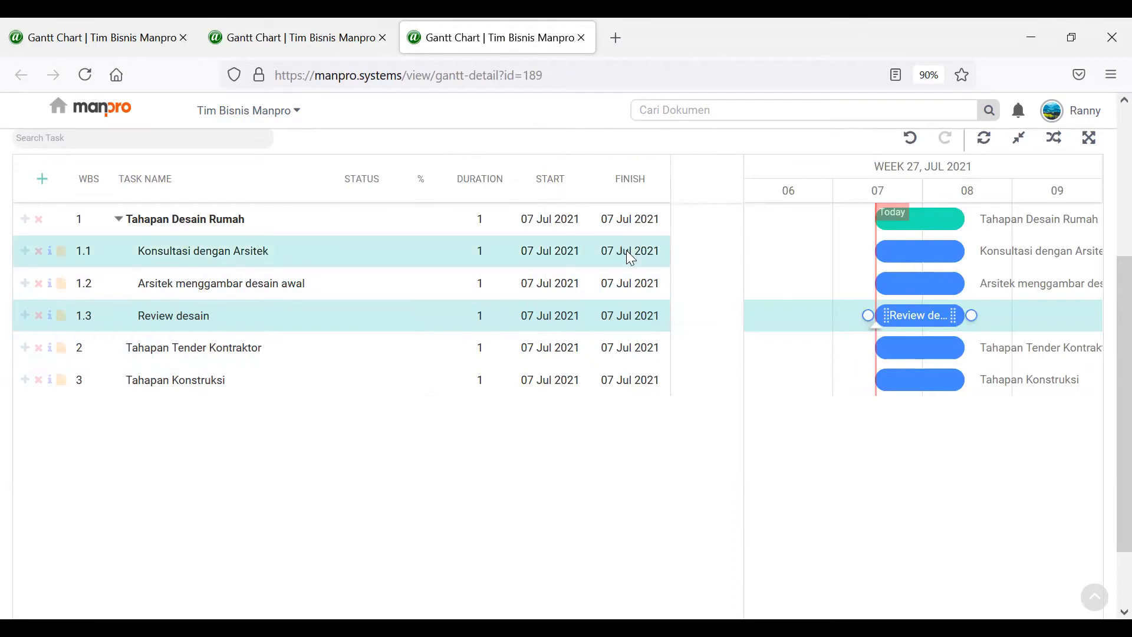
- Set the duration of the subtask Konsultasi dengan Arsitek to 7 days
{"action": "double_click", "coordinate": [480, 251]}
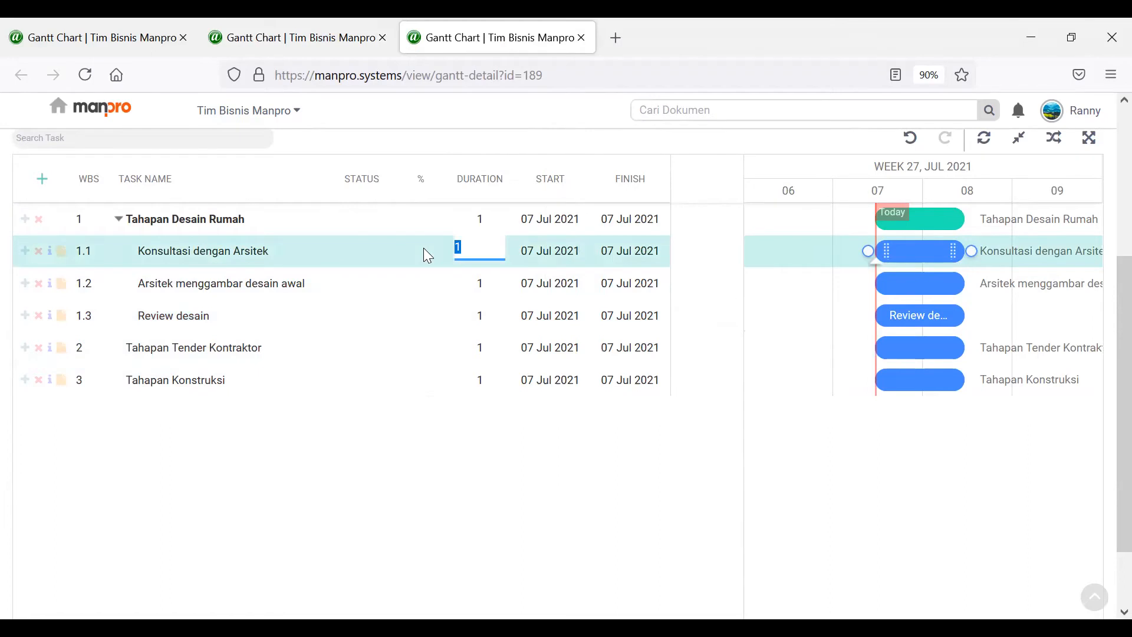
{"action": "type", "text": "7"}
{"action": "left_click", "coordinate": [538, 430]}
{"action": "left_click_drag", "start_coordinate": [738, 430], "coordinate": [667, 453]}
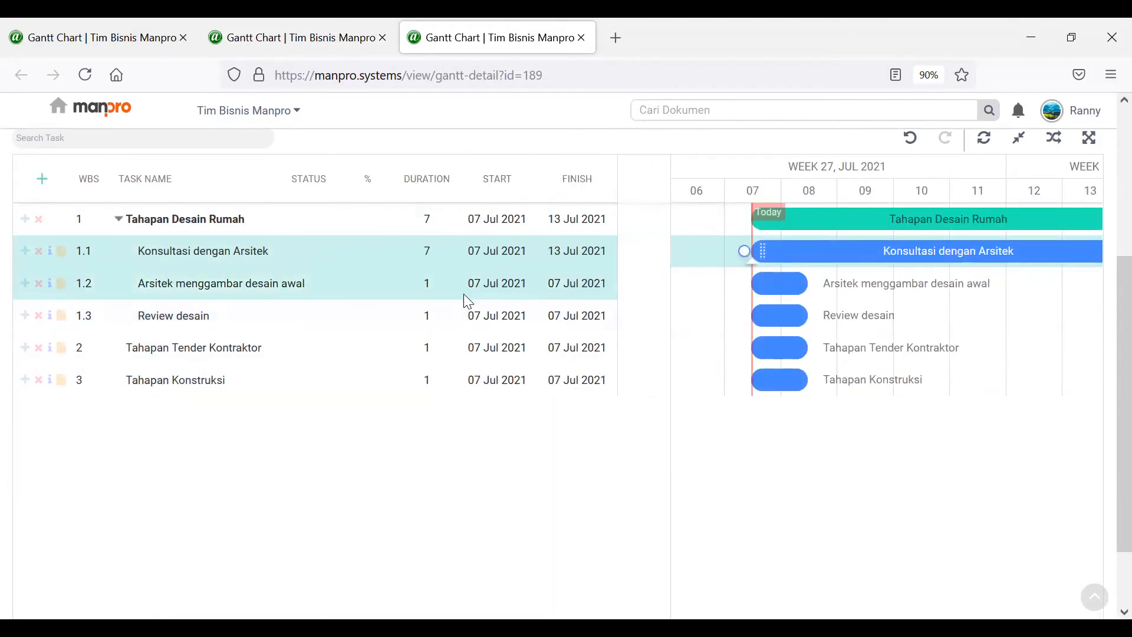
- Set the duration of the subtask Arsitek menggambar desain awal to 15 days
{"action": "left_click", "coordinate": [427, 286]}
{"action": "left_click_drag", "start_coordinate": [433, 283], "coordinate": [369, 283]}
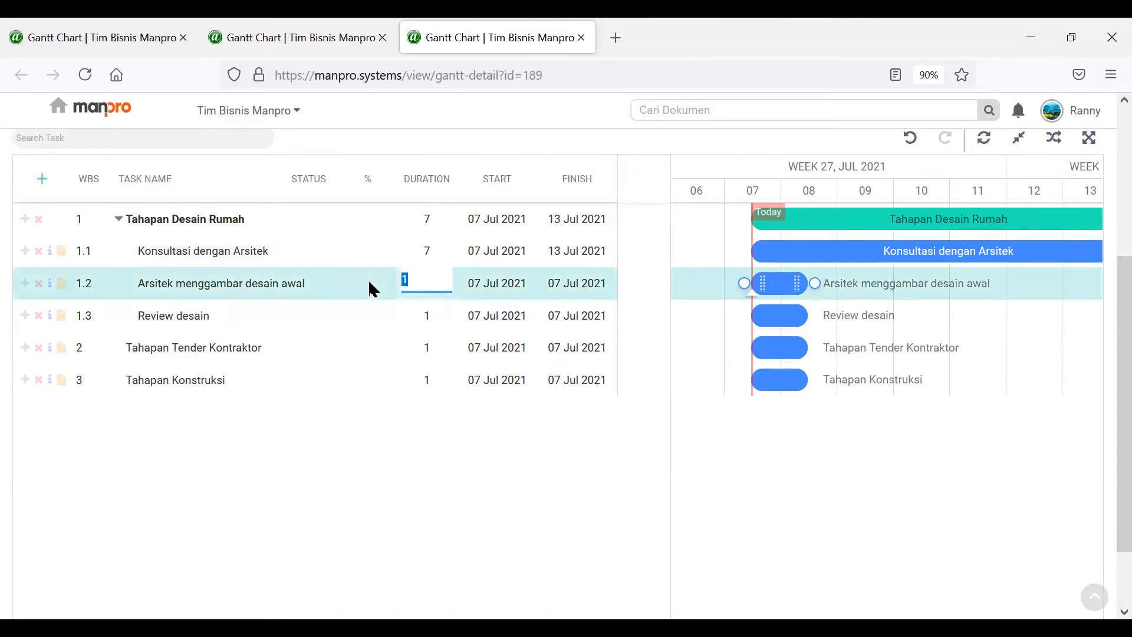
{"action": "type", "text": "15"}
{"action": "left_click", "coordinate": [492, 470]}
{"action": "left_click_drag", "start_coordinate": [627, 470], "coordinate": [624, 463]}
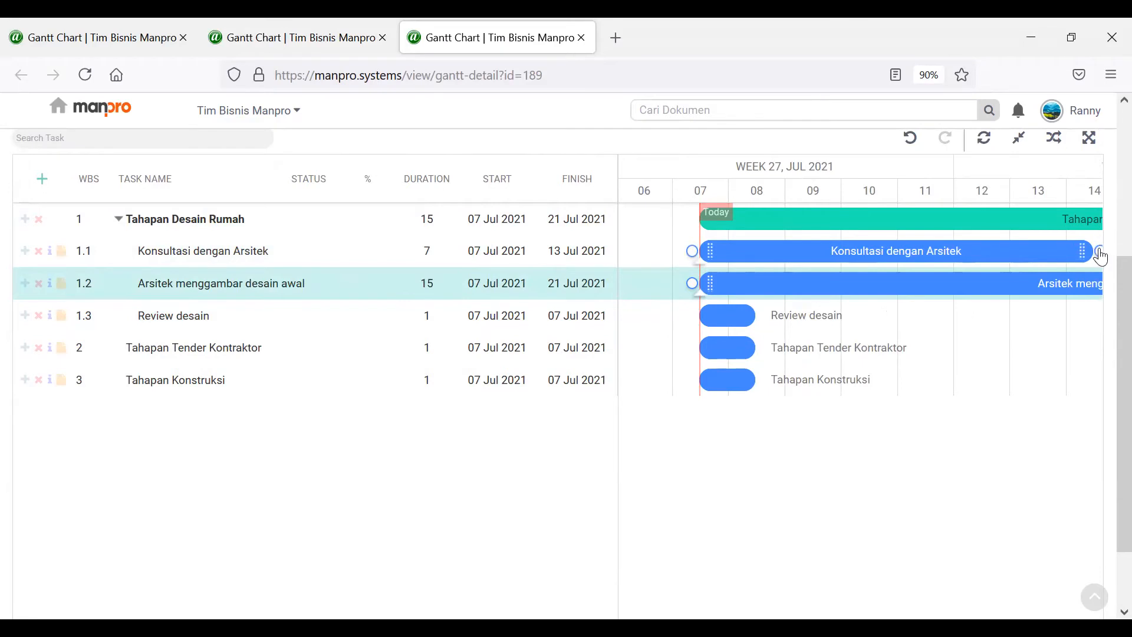
- Link the finish of Konsultasi dengan Arsitek to the start of Arsitek menggambar desain awal in the timeline
{"action": "scroll", "coordinate": [794, 582], "scroll_direction": "down", "scroll_amount": 2}
{"action": "left_click_drag", "start_coordinate": [806, 584], "coordinate": [844, 588]}
{"action": "left_click_drag", "start_coordinate": [614, 442], "coordinate": [144, 379]}
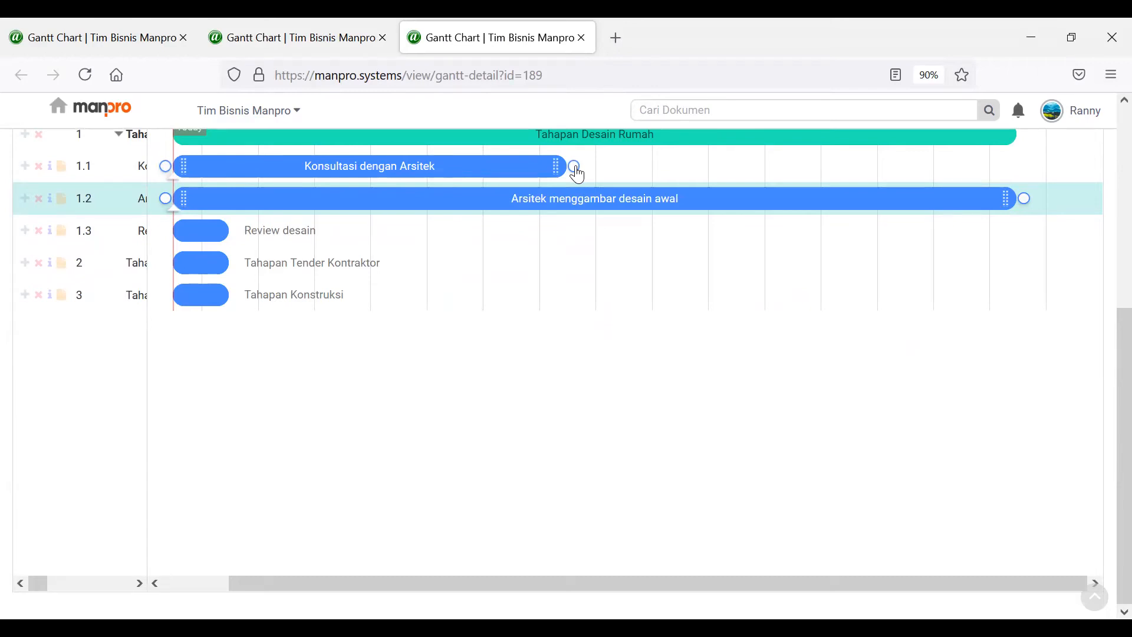
{"action": "left_click_drag", "start_coordinate": [578, 174], "coordinate": [226, 201]}
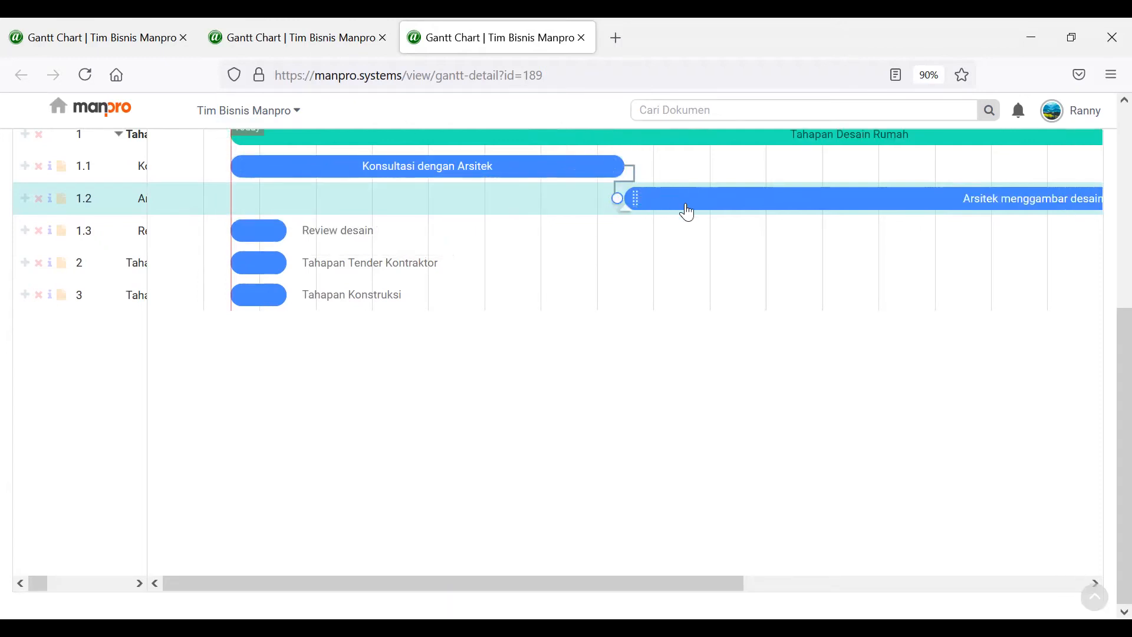
- Set a lag of -3 days on the link between Konsultasi dengan Arsitek and Arsitek menggambar desain awal
{"action": "left_click", "coordinate": [634, 186]}
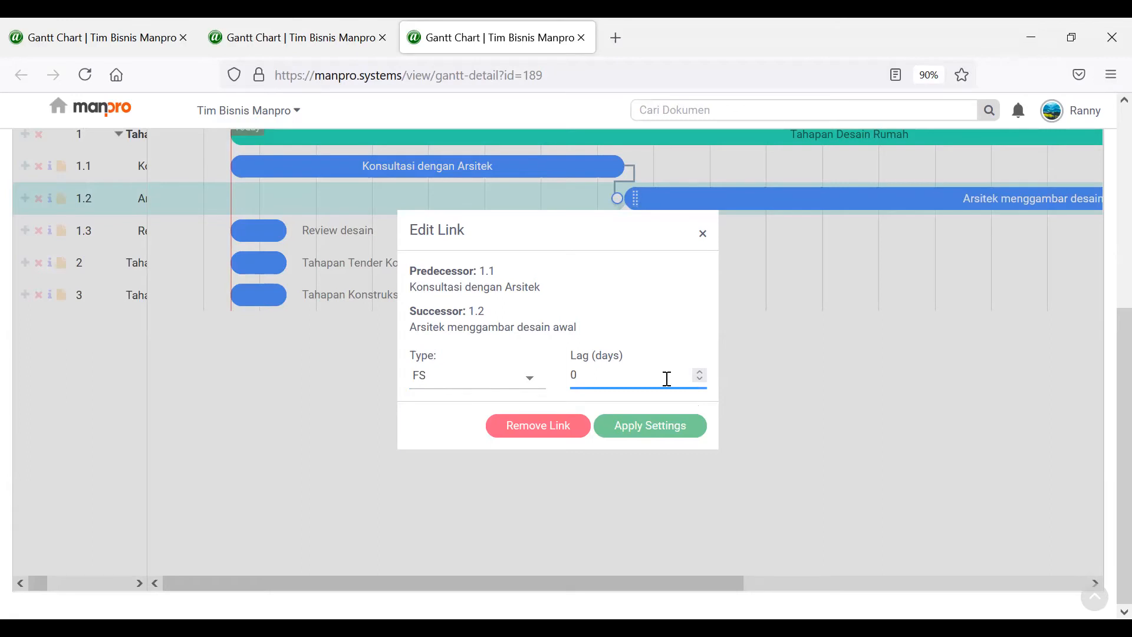
{"action": "left_click_drag", "start_coordinate": [667, 378], "coordinate": [556, 368]}
{"action": "key", "text": "BackSpace"}
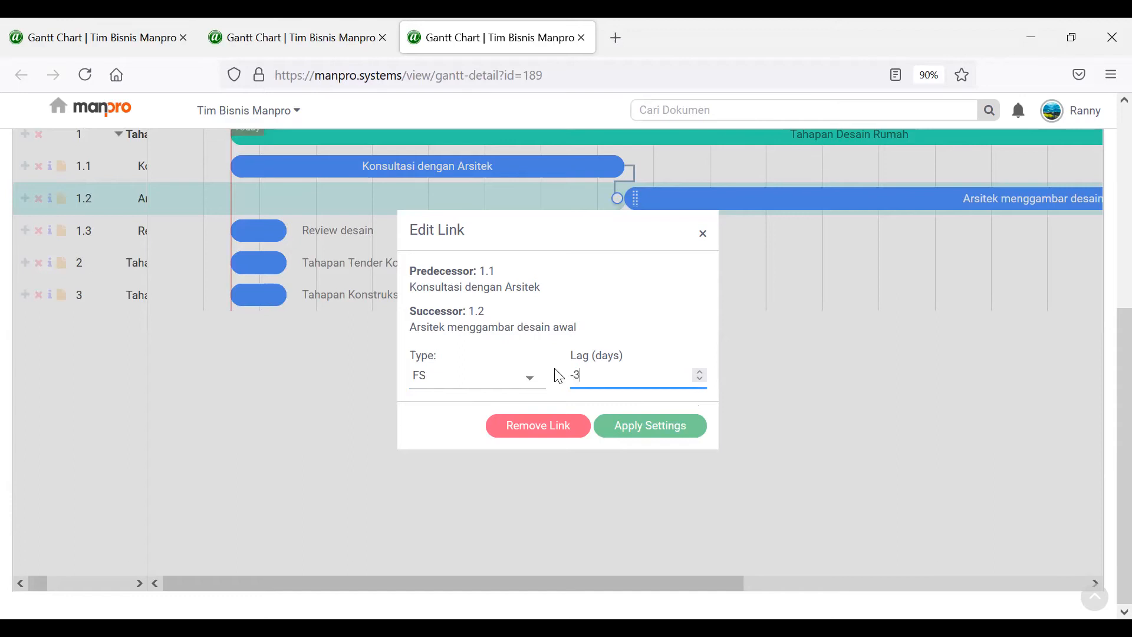
{"action": "left_click", "coordinate": [637, 425]}
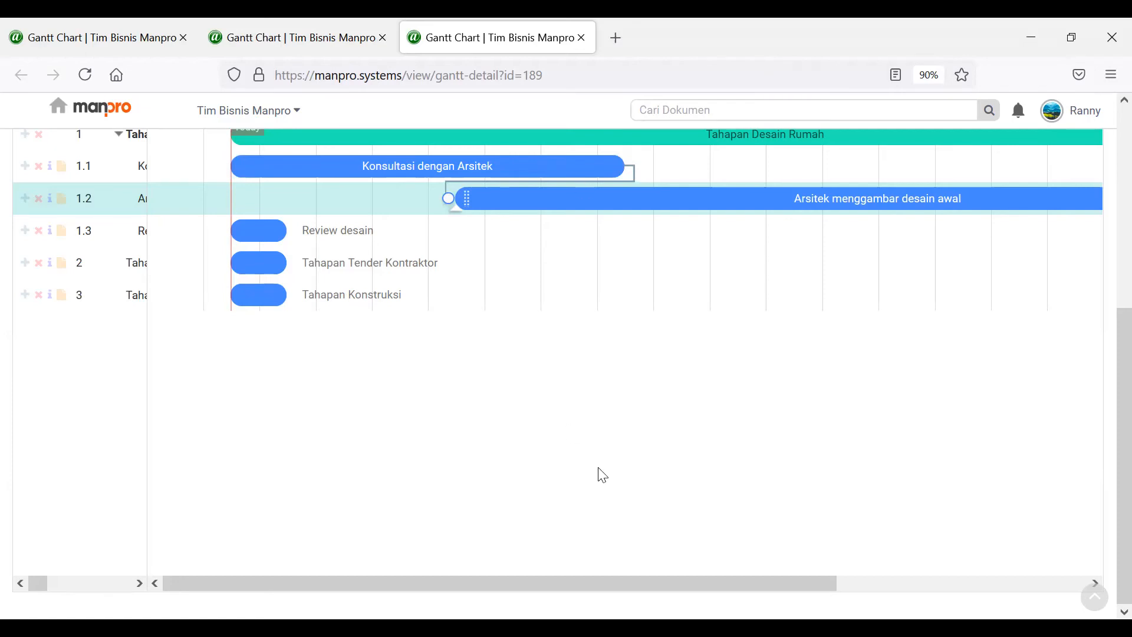
- Set the duration of the subtask Review desain to 3 days
{"action": "left_click_drag", "start_coordinate": [147, 460], "coordinate": [545, 449]}
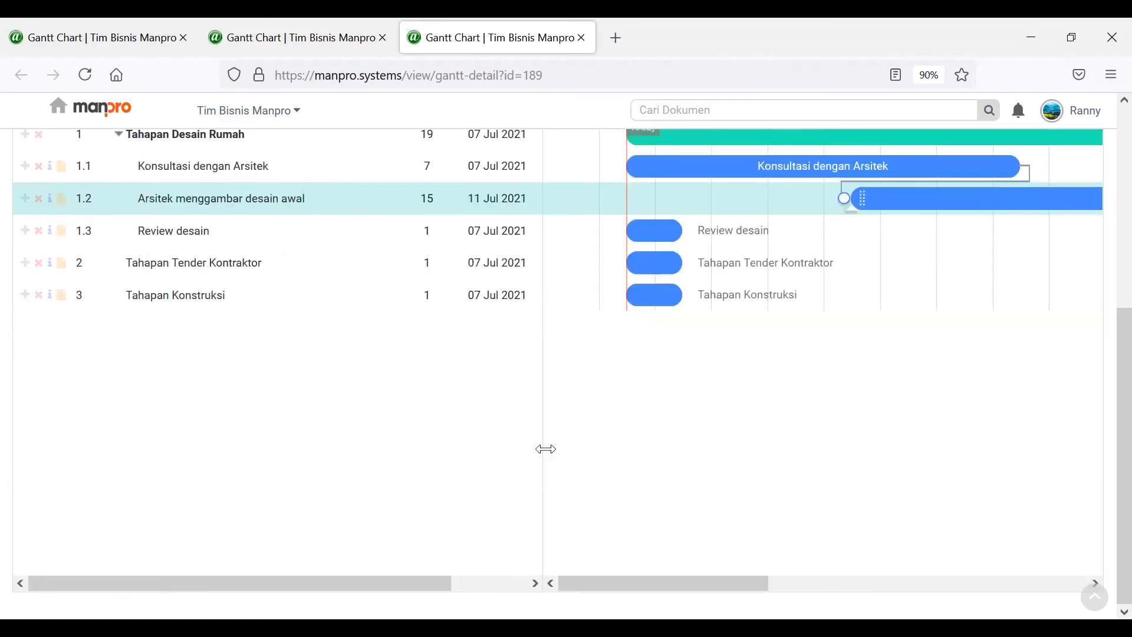
{"action": "scroll", "coordinate": [531, 468], "scroll_direction": "right", "scroll_amount": 3}
{"action": "left_click", "coordinate": [353, 229]}
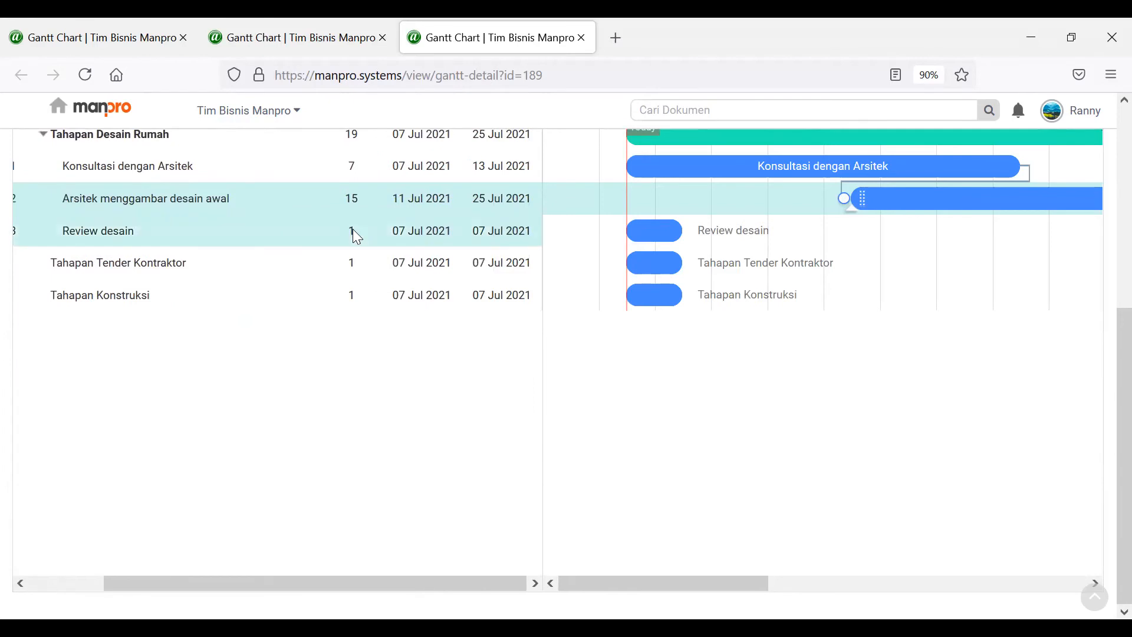
{"action": "left_click", "coordinate": [353, 228]}
{"action": "type", "text": "3"}
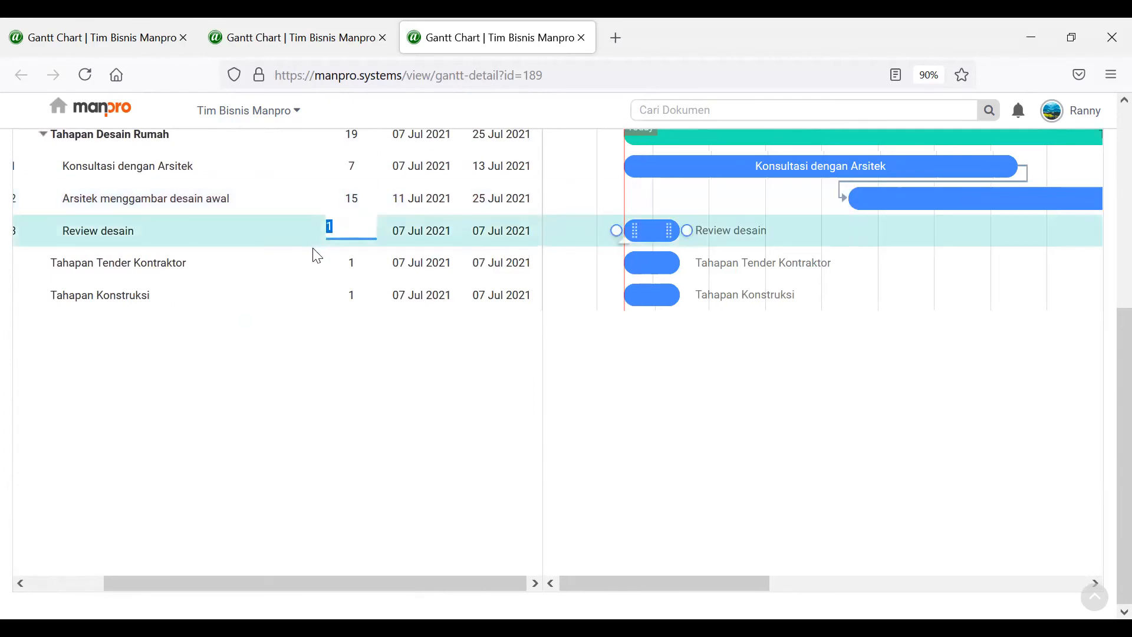
{"action": "left_click", "coordinate": [407, 405]}
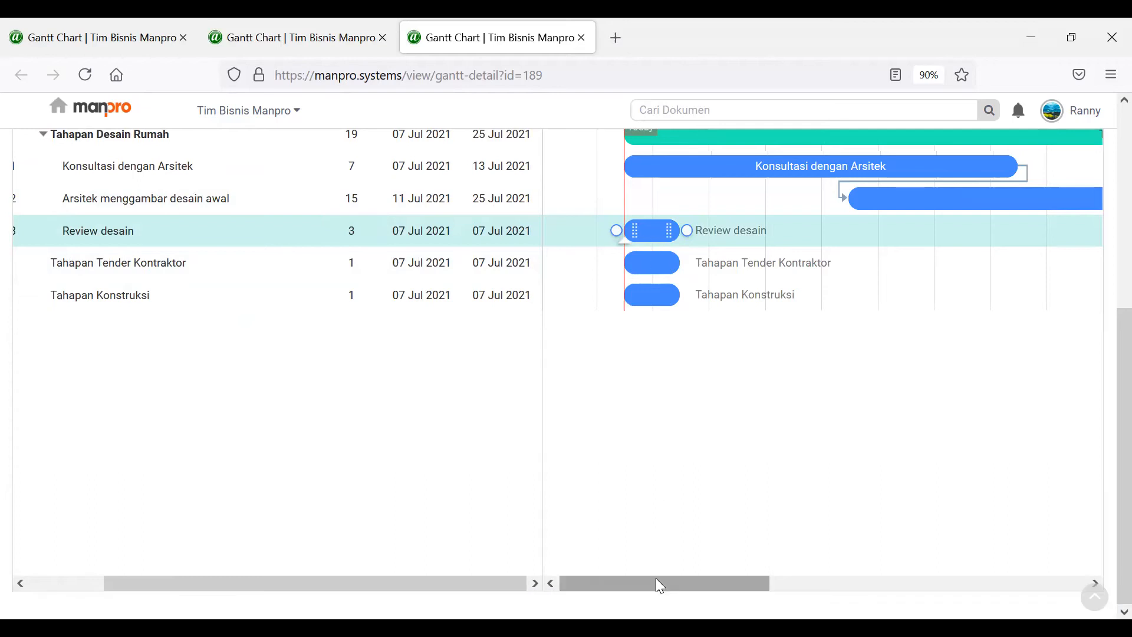
- Link the finish of Arsitek menggambar desain awal to the start of Review desain in the timeline
{"action": "left_click_drag", "start_coordinate": [544, 462], "coordinate": [269, 462]}
{"action": "left_click_drag", "start_coordinate": [710, 584], "coordinate": [1056, 579]}
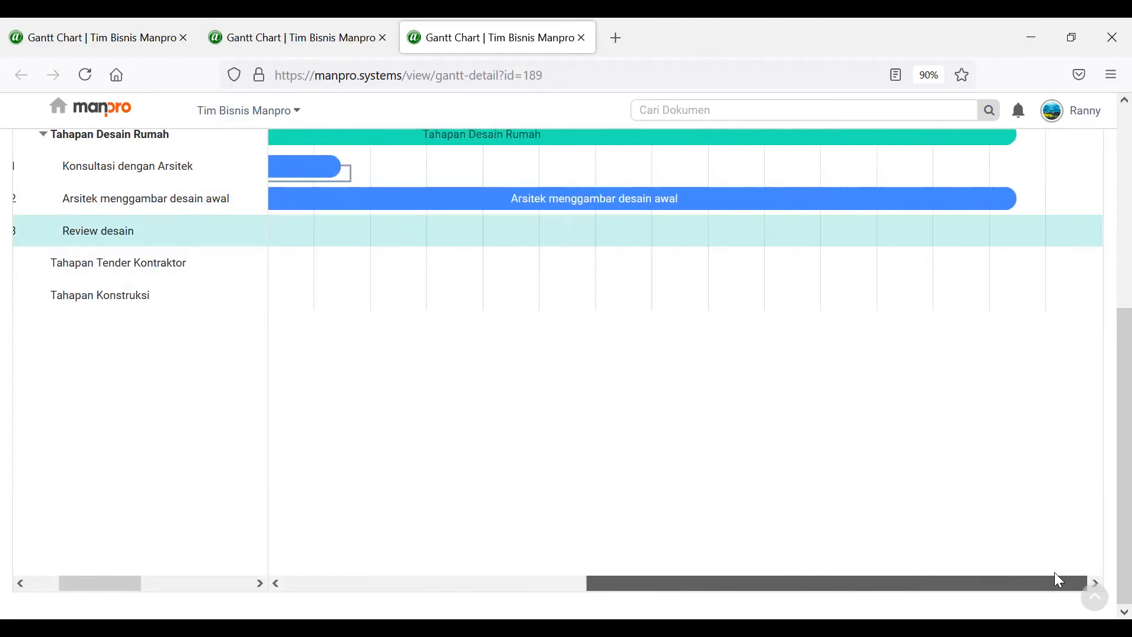
{"action": "mouse_move", "coordinate": [1004, 205]}
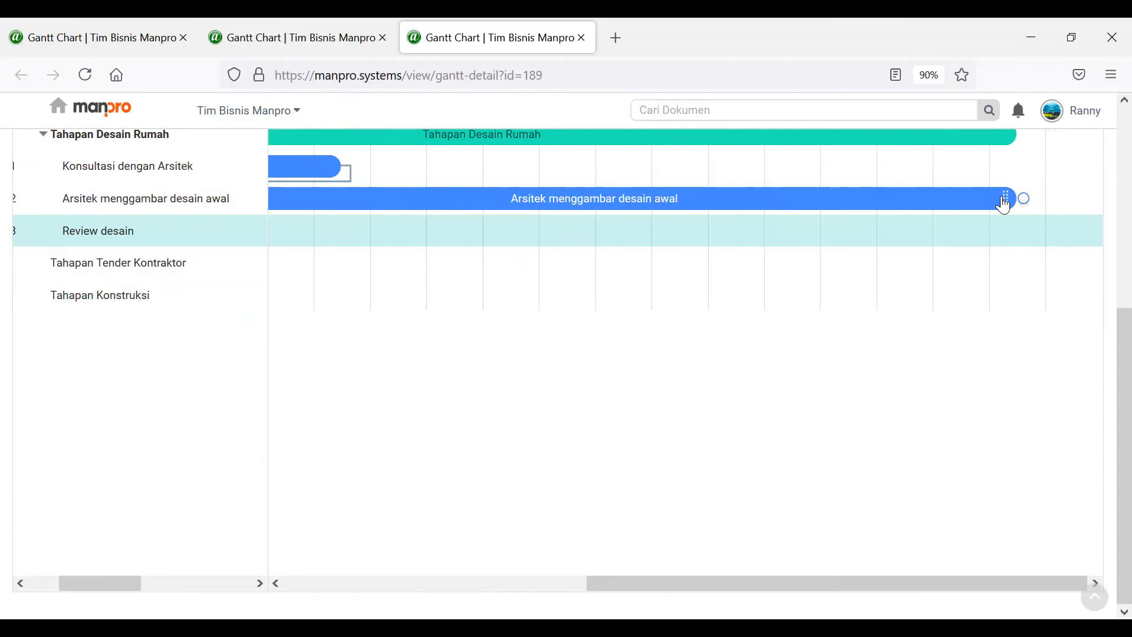
{"action": "left_click_drag", "start_coordinate": [1030, 206], "coordinate": [347, 232]}
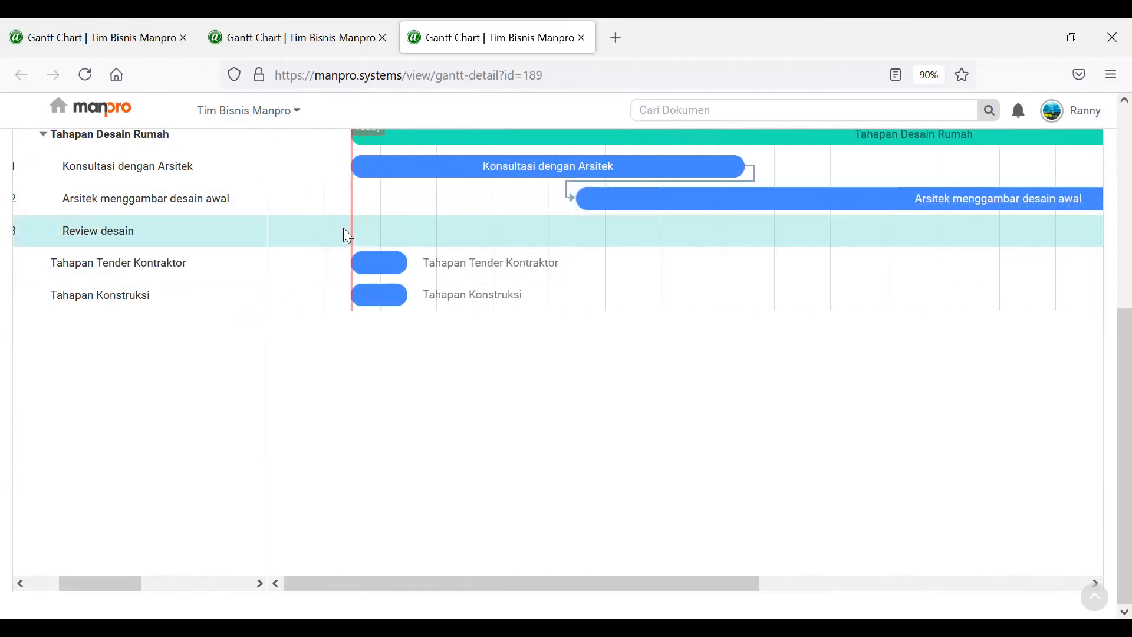
- Change the timeline zoom of the Gantt chart to Minggu
{"action": "left_click_drag", "start_coordinate": [728, 575], "coordinate": [701, 582]}
{"action": "scroll", "coordinate": [672, 365], "scroll_direction": "up", "scroll_amount": 2}
{"action": "scroll", "coordinate": [672, 364], "scroll_direction": "up", "scroll_amount": 2}
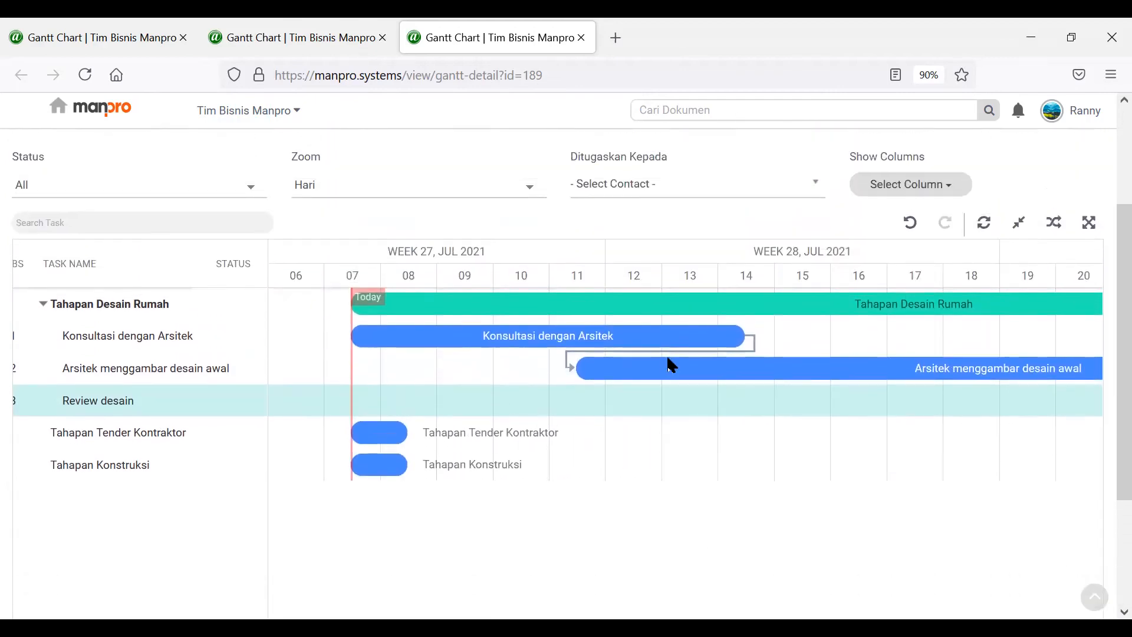
{"action": "left_click", "coordinate": [384, 190]}
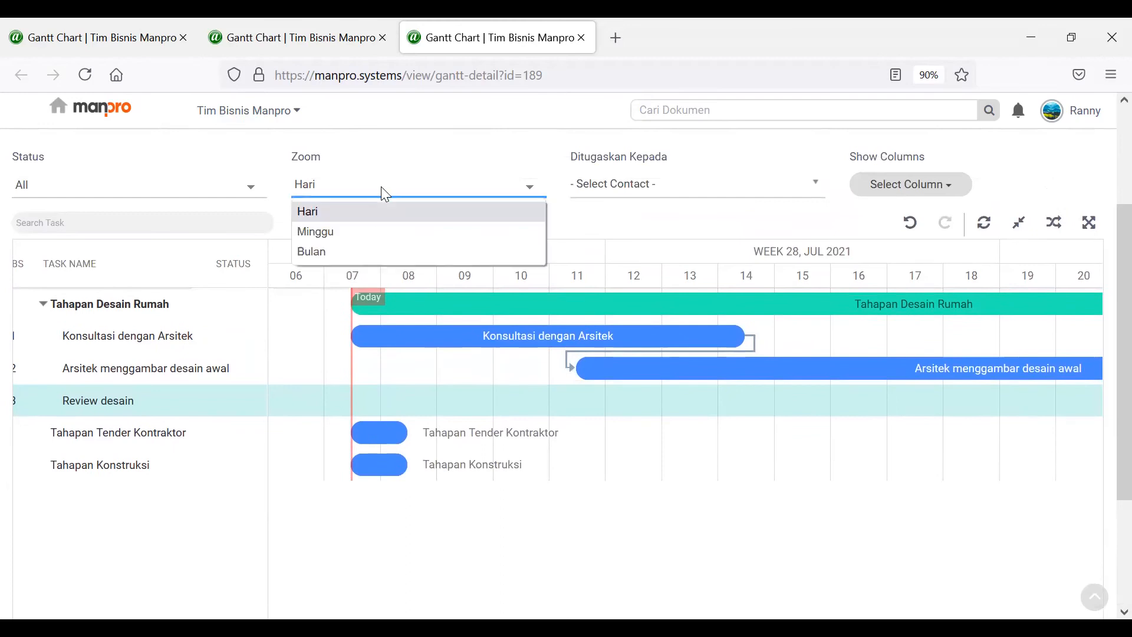
{"action": "left_click", "coordinate": [376, 232]}
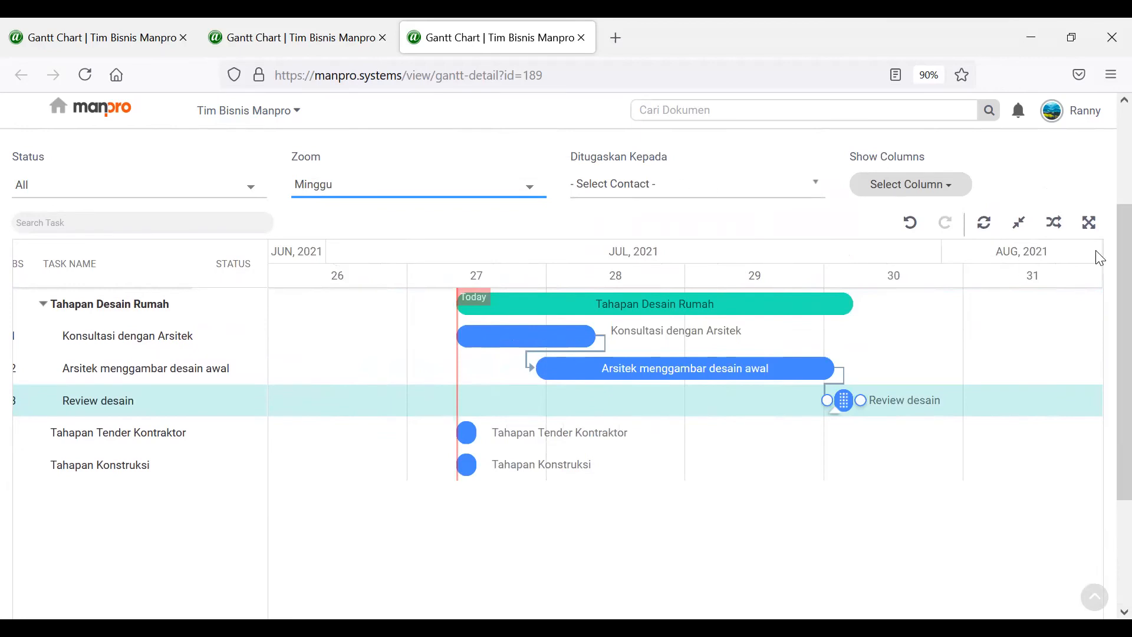
- Show the Gantt chart in full screen and widen the task table beside the timeline
{"action": "left_click", "coordinate": [1087, 227]}
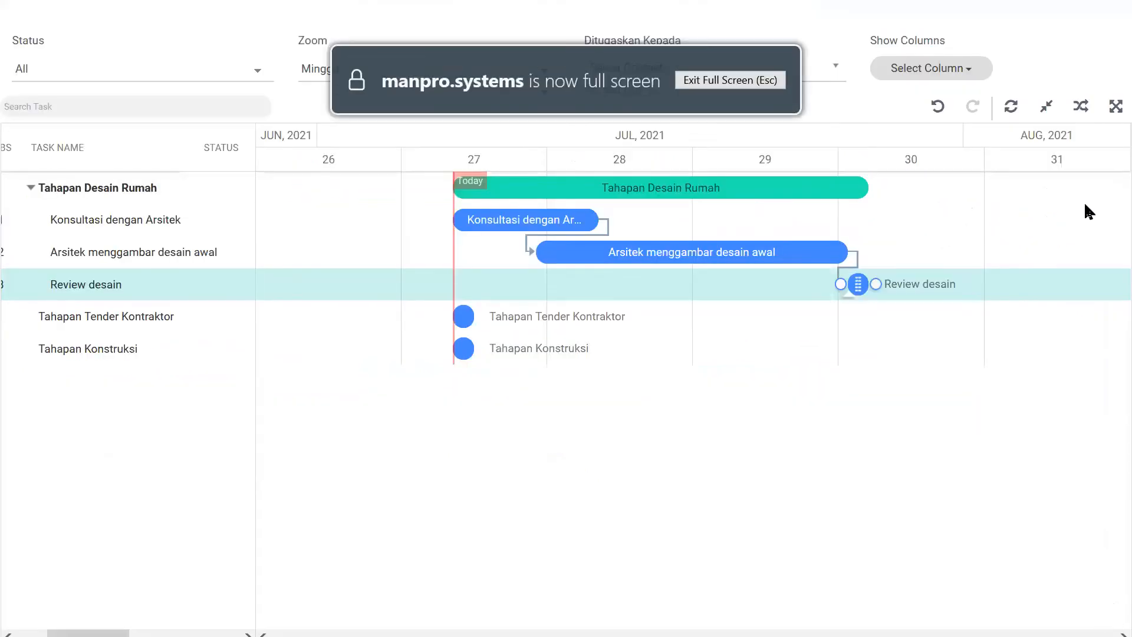
{"action": "left_click_drag", "start_coordinate": [253, 356], "coordinate": [420, 388]}
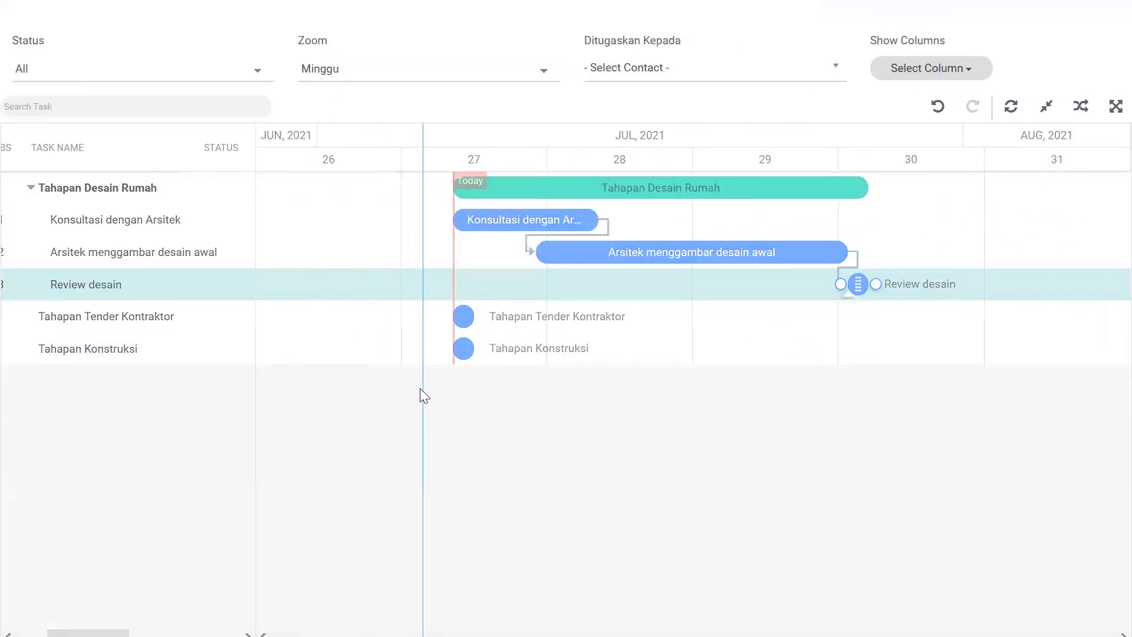
{"action": "left_click_drag", "start_coordinate": [423, 407], "coordinate": [504, 432]}
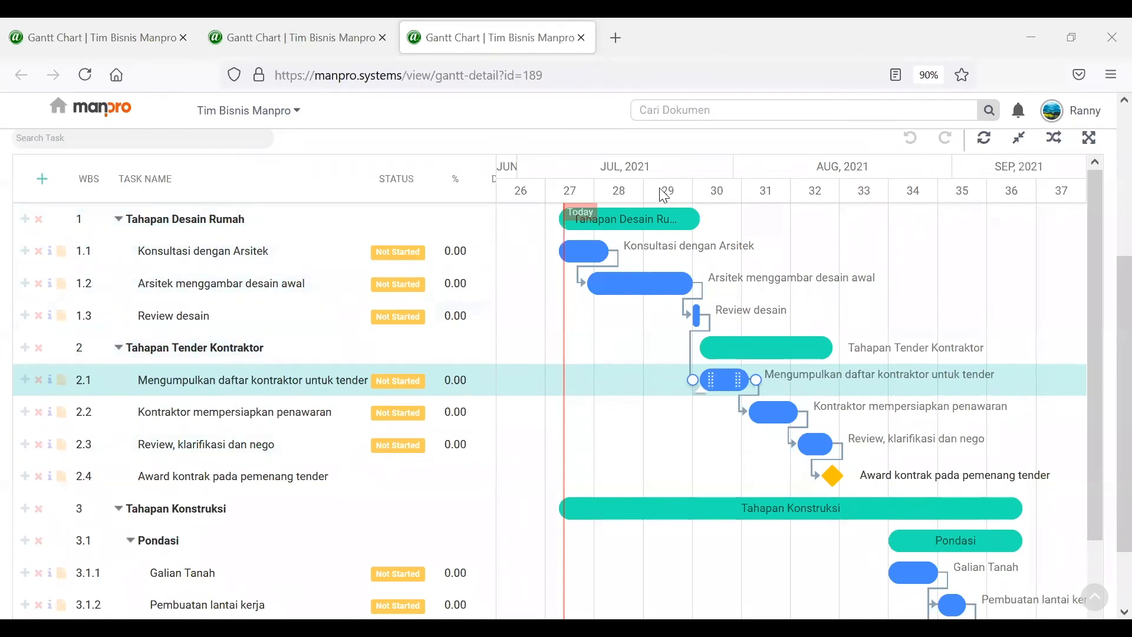
- Add a baseline named "Baseline per tanggal 7 juli 2021" in the Gantt settings and apply it to the chart
{"action": "mouse_move", "coordinate": [649, 287]}
{"action": "scroll", "coordinate": [1105, 285], "scroll_direction": "up", "scroll_amount": 4}
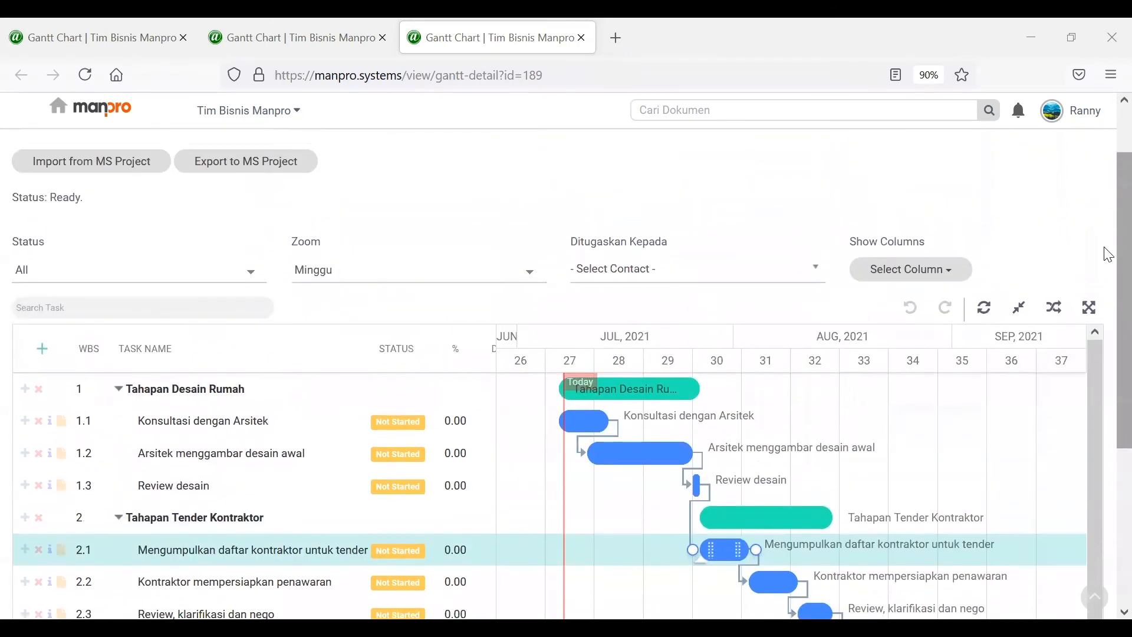
{"action": "scroll", "coordinate": [1108, 255], "scroll_direction": "down", "scroll_amount": 4}
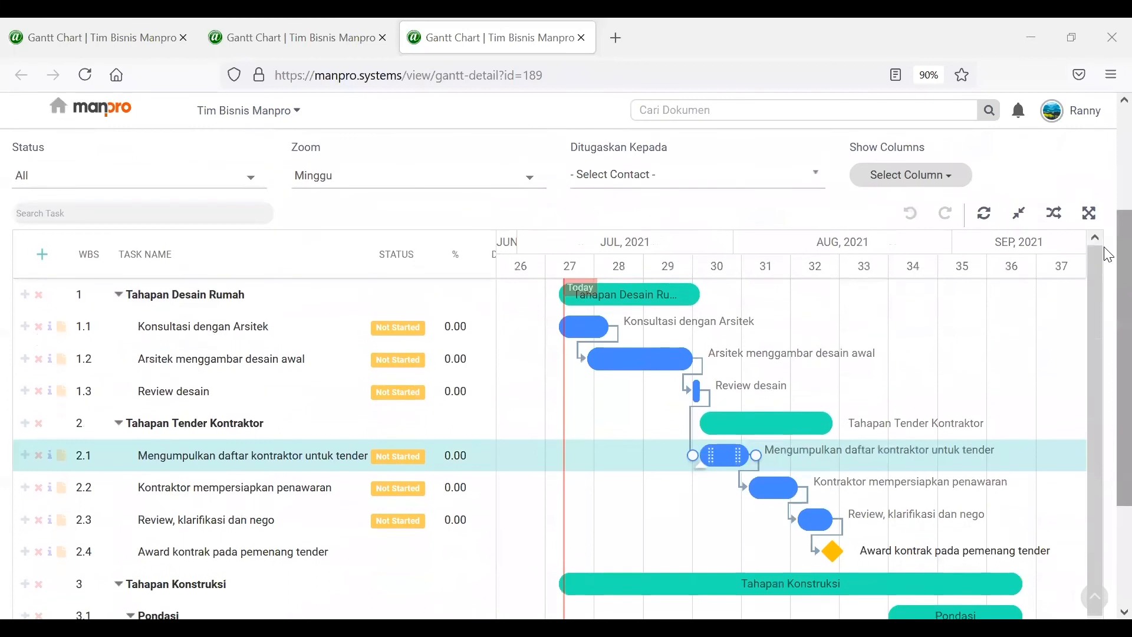
{"action": "scroll", "coordinate": [1108, 255], "scroll_direction": "up", "scroll_amount": 2}
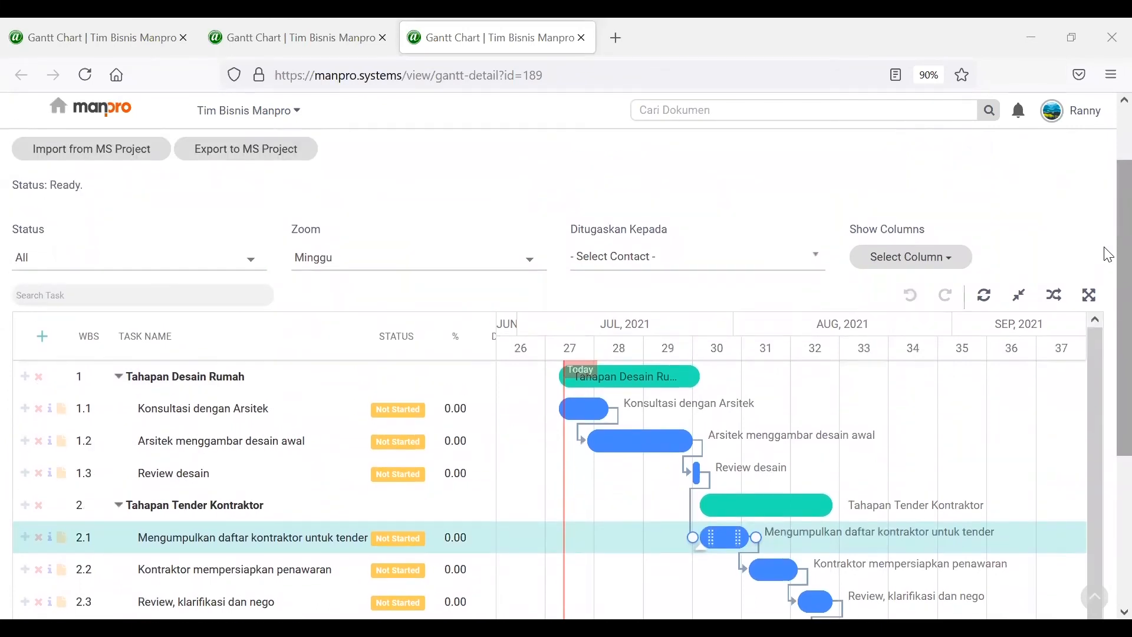
{"action": "scroll", "coordinate": [1036, 213], "scroll_direction": "up", "scroll_amount": 2}
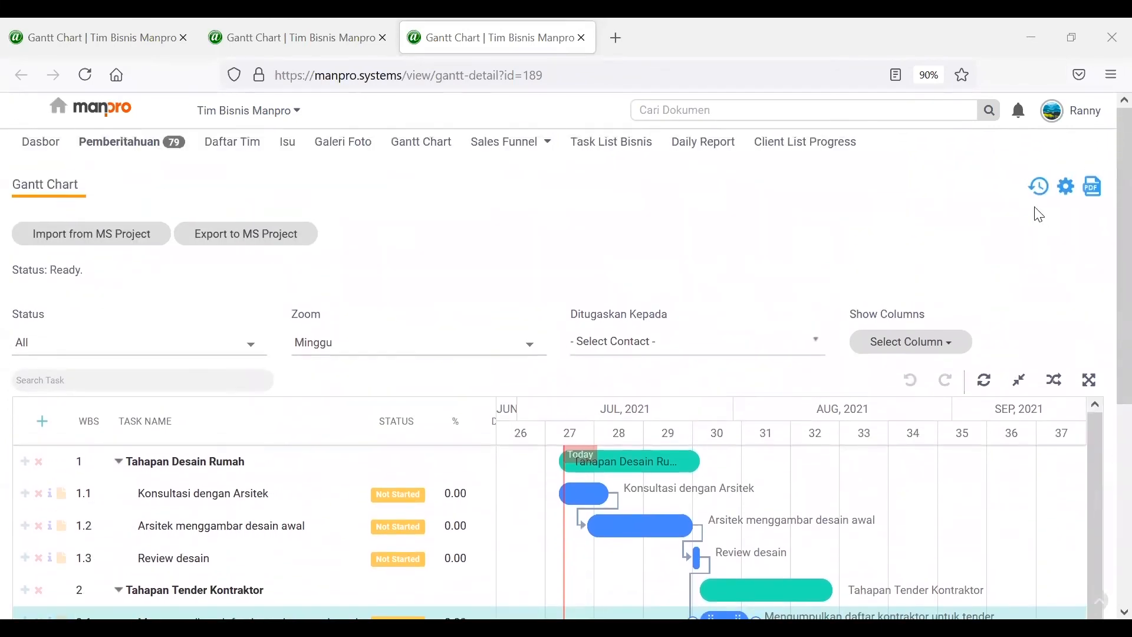
{"action": "left_click", "coordinate": [1069, 190]}
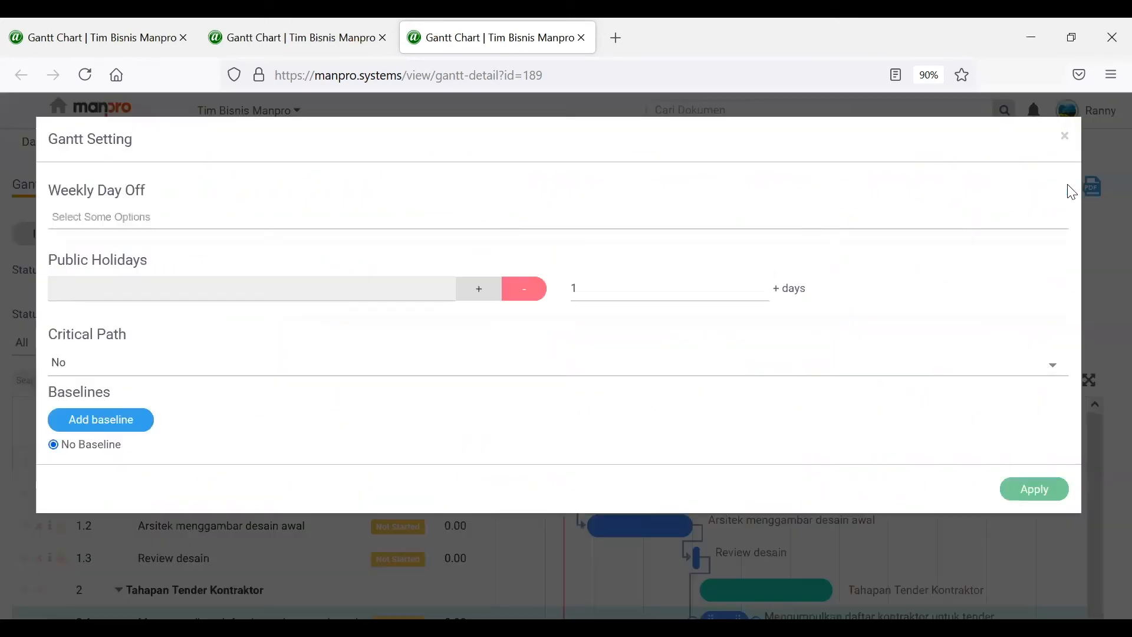
{"action": "left_click", "coordinate": [114, 423]}
{"action": "left_click", "coordinate": [78, 478]}
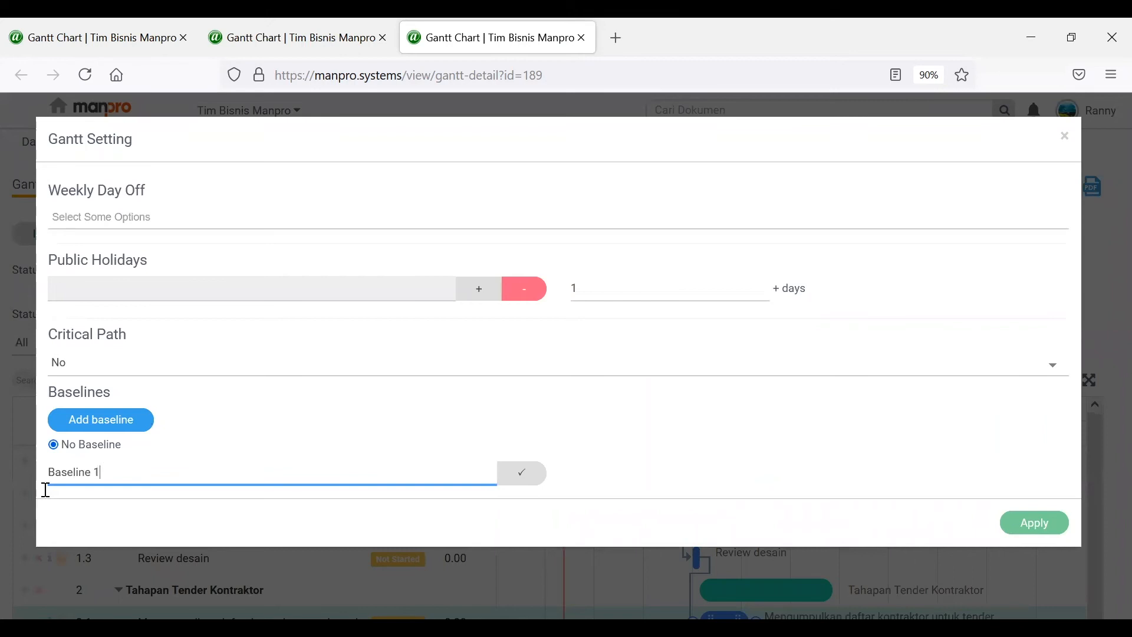
{"action": "key", "text": "ctrl+a"}
{"action": "type", "text": "Baseline per tanggal "}
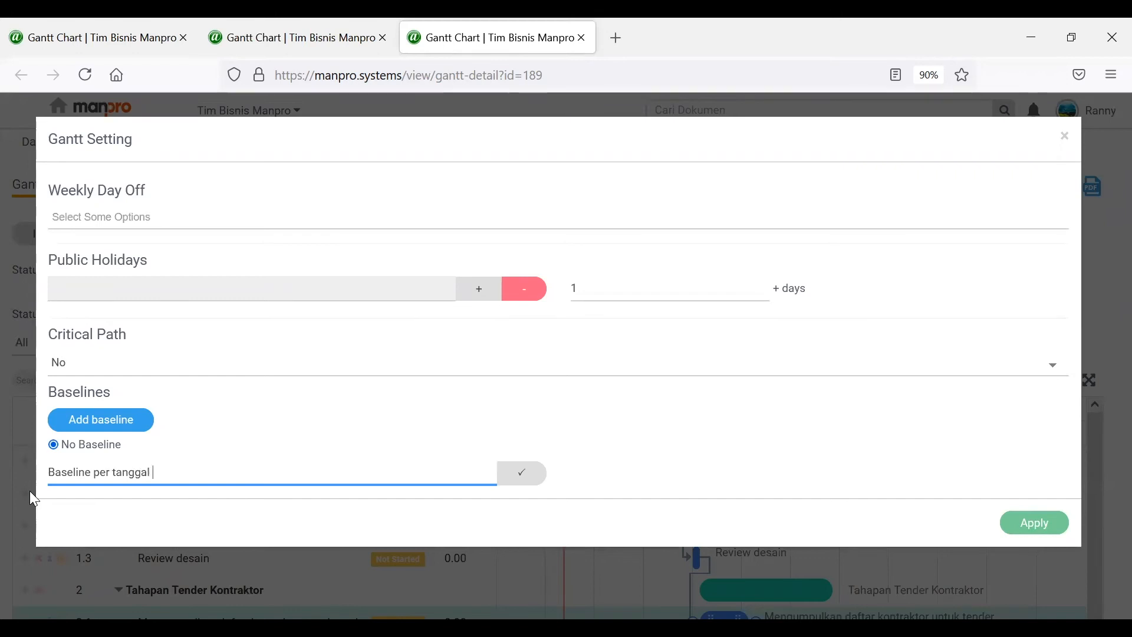
{"action": "type", "text": "7 juli 2021"}
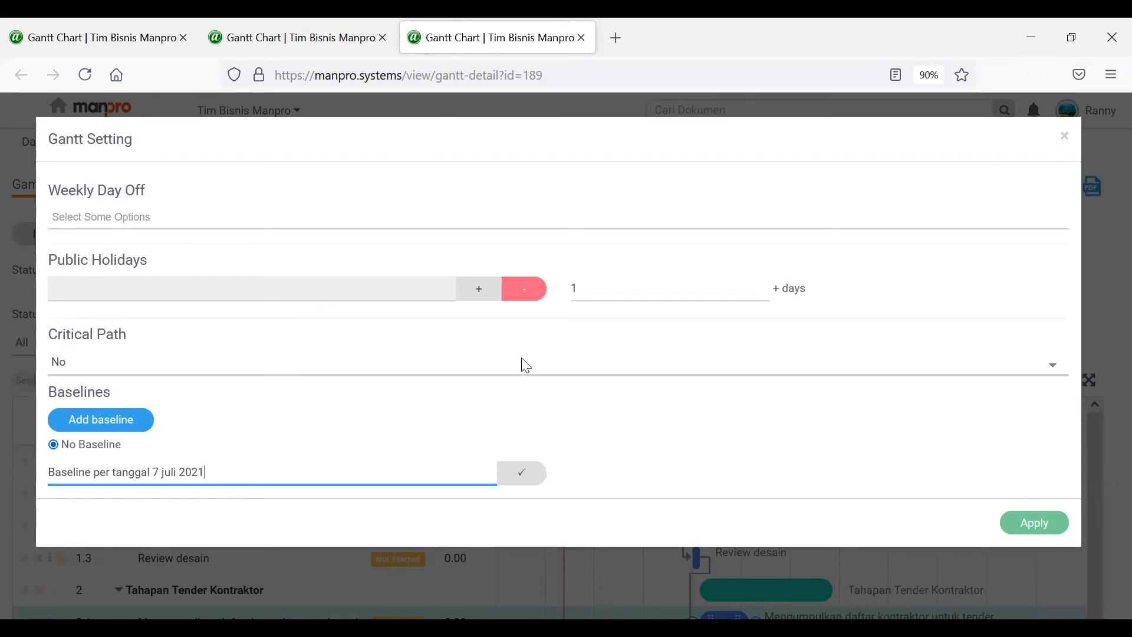
{"action": "left_click", "coordinate": [521, 476]}
{"action": "left_click", "coordinate": [1042, 524]}
- Change the timeline zoom to Hari and examine the baseline bars under the tasks from the project's start
{"action": "scroll", "coordinate": [923, 400], "scroll_direction": "down", "scroll_amount": 2}
{"action": "scroll", "coordinate": [944, 392], "scroll_direction": "down", "scroll_amount": 3}
{"action": "scroll", "coordinate": [970, 372], "scroll_direction": "up", "scroll_amount": 5}
{"action": "scroll", "coordinate": [1042, 133], "scroll_direction": "down", "scroll_amount": 2}
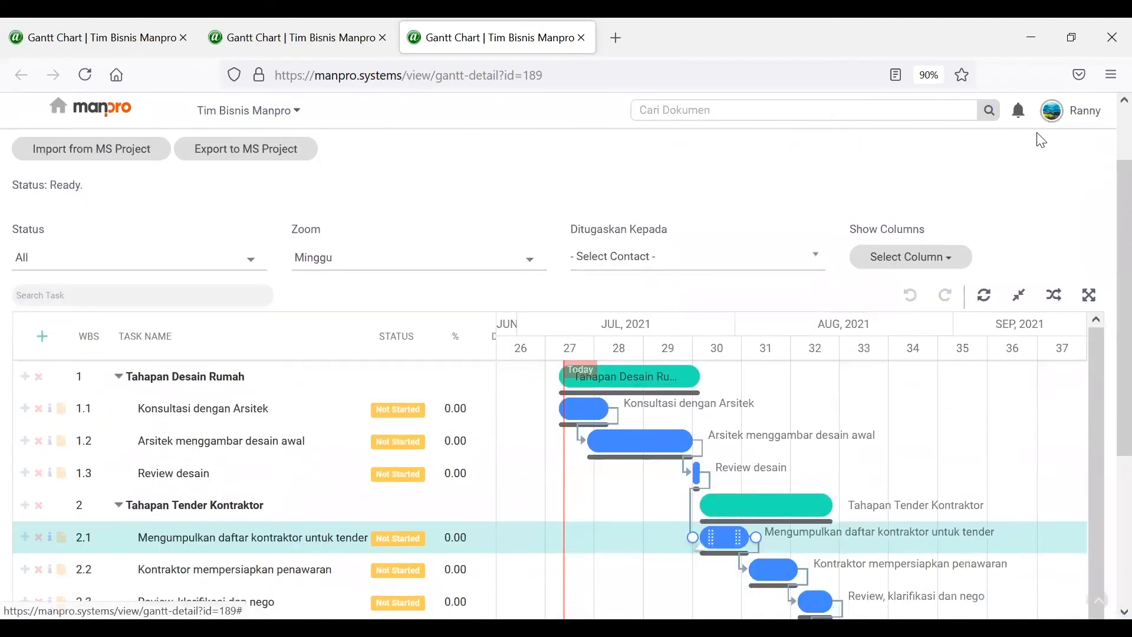
{"action": "scroll", "coordinate": [1041, 141], "scroll_direction": "down", "scroll_amount": 2}
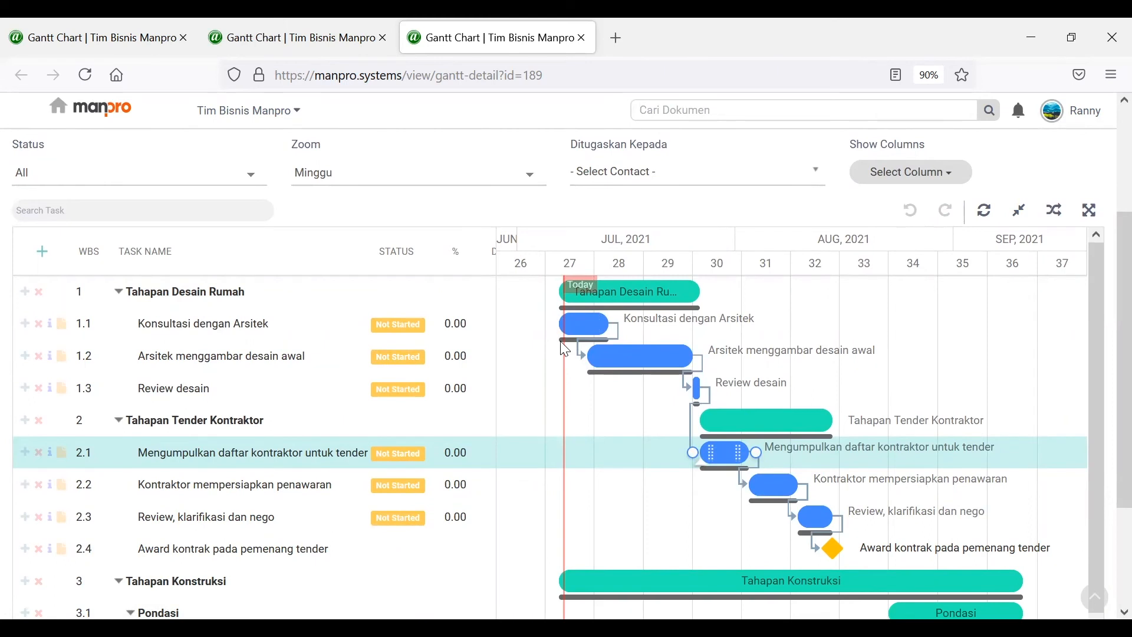
{"action": "left_click", "coordinate": [475, 173]}
{"action": "left_click", "coordinate": [459, 205]}
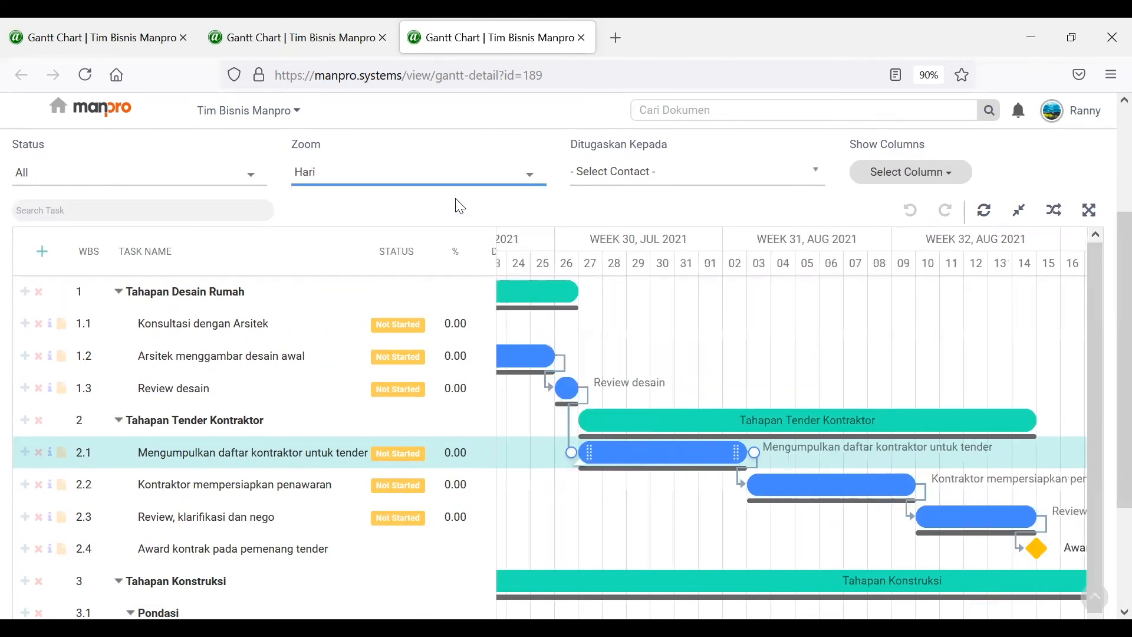
{"action": "scroll", "coordinate": [1107, 319], "scroll_direction": "down", "scroll_amount": 1}
{"action": "scroll", "coordinate": [1108, 319], "scroll_direction": "down", "scroll_amount": 3}
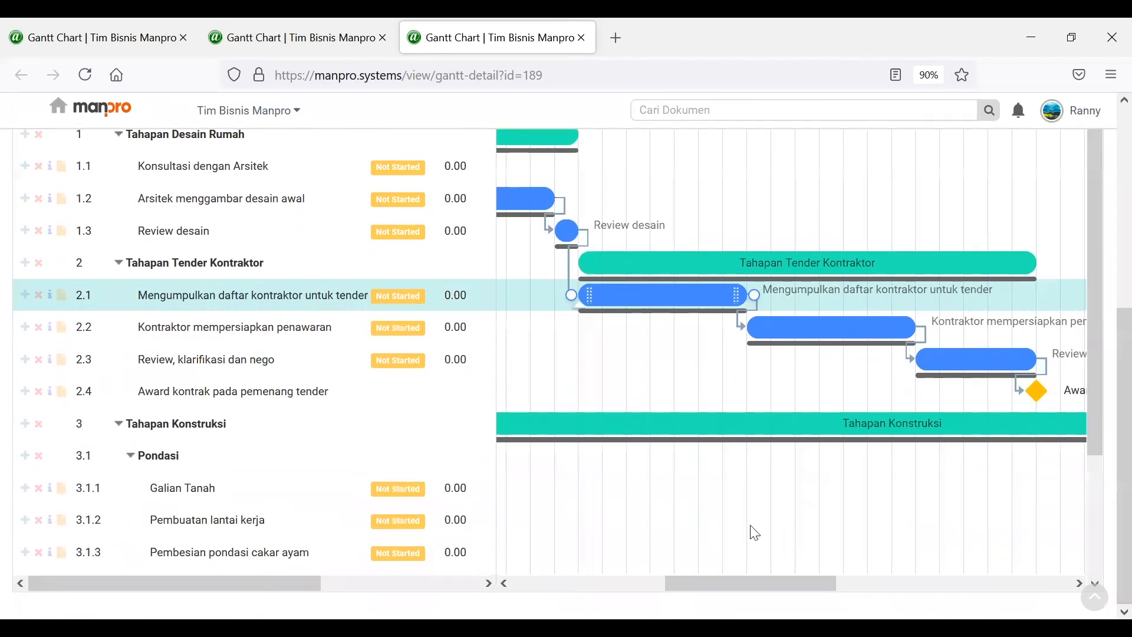
{"action": "left_click_drag", "start_coordinate": [700, 589], "coordinate": [550, 589]}
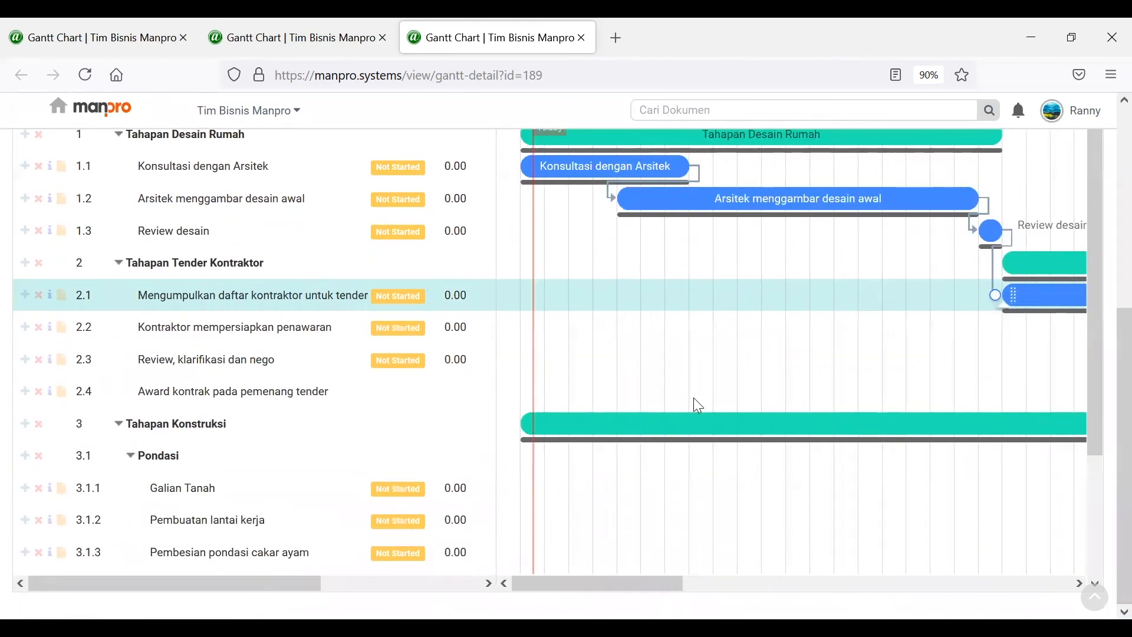
- Extend the Konsultasi dengan Arsitek task bar by one day so that it ends on 14 July
{"action": "scroll", "coordinate": [694, 398], "scroll_direction": "up", "scroll_amount": 2}
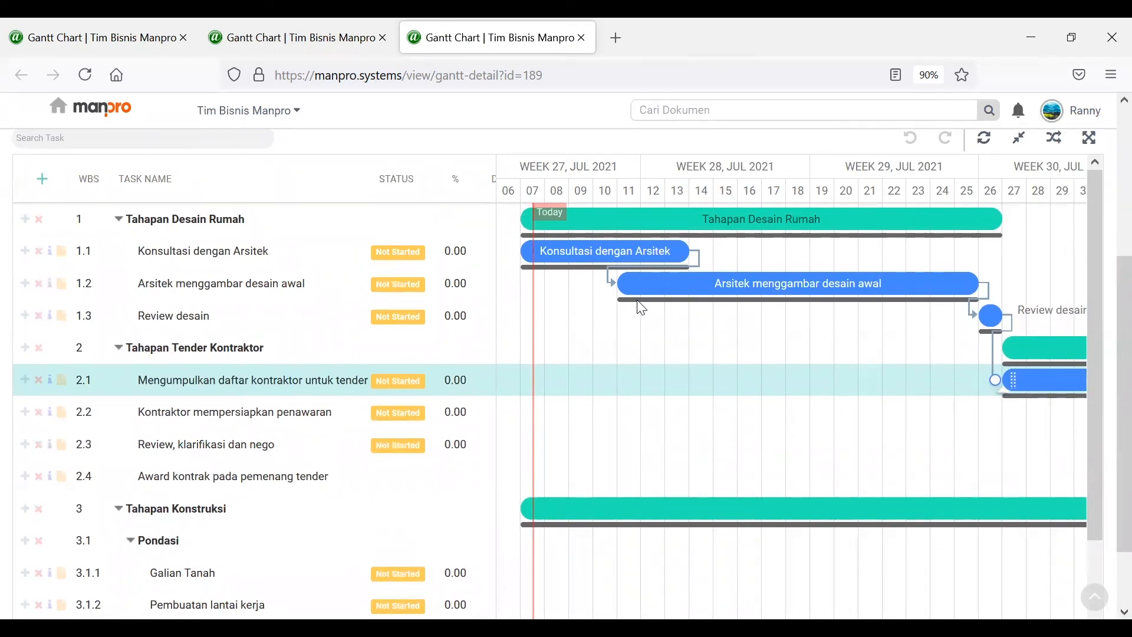
{"action": "mouse_move", "coordinate": [677, 251]}
{"action": "left_click_drag", "start_coordinate": [676, 251], "coordinate": [704, 250]}
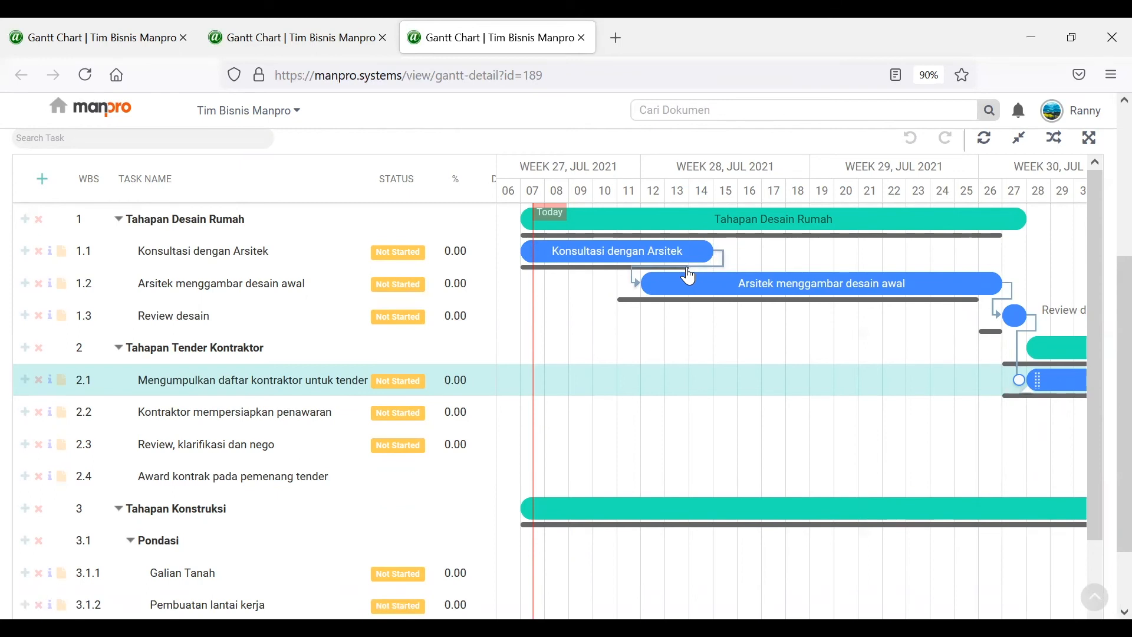
{"action": "mouse_move", "coordinate": [688, 251]}
- Set the progress percentage of Konsultasi dengan Arsitek to 10 in the task table
{"action": "double_click", "coordinate": [459, 250]}
{"action": "left_click_drag", "start_coordinate": [466, 250], "coordinate": [412, 253]}
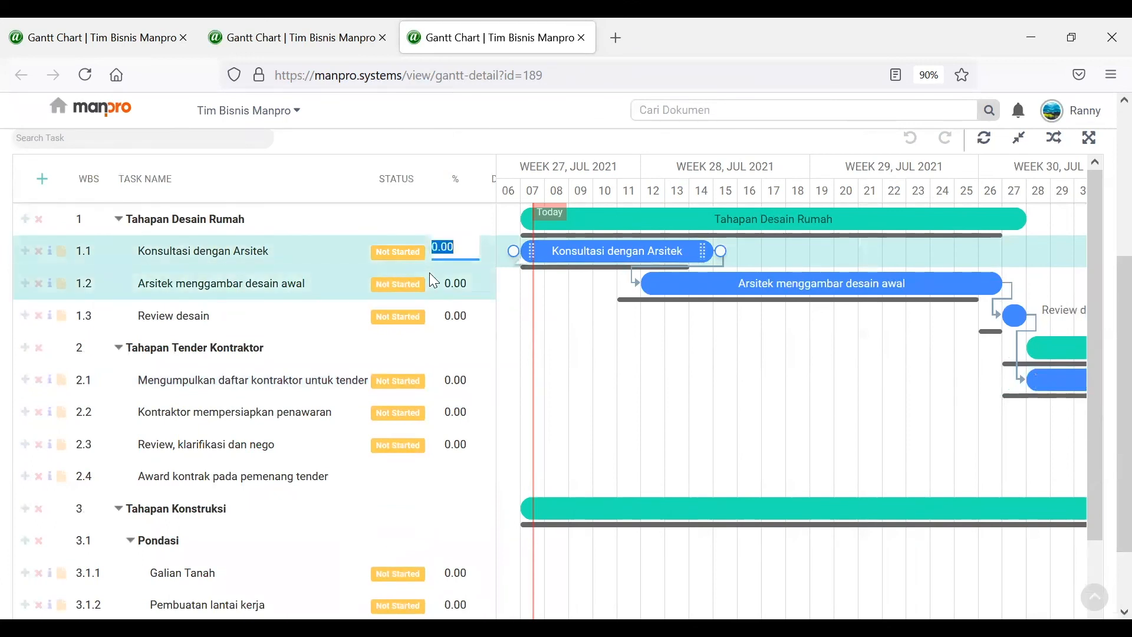
{"action": "left_click", "coordinate": [427, 215]}
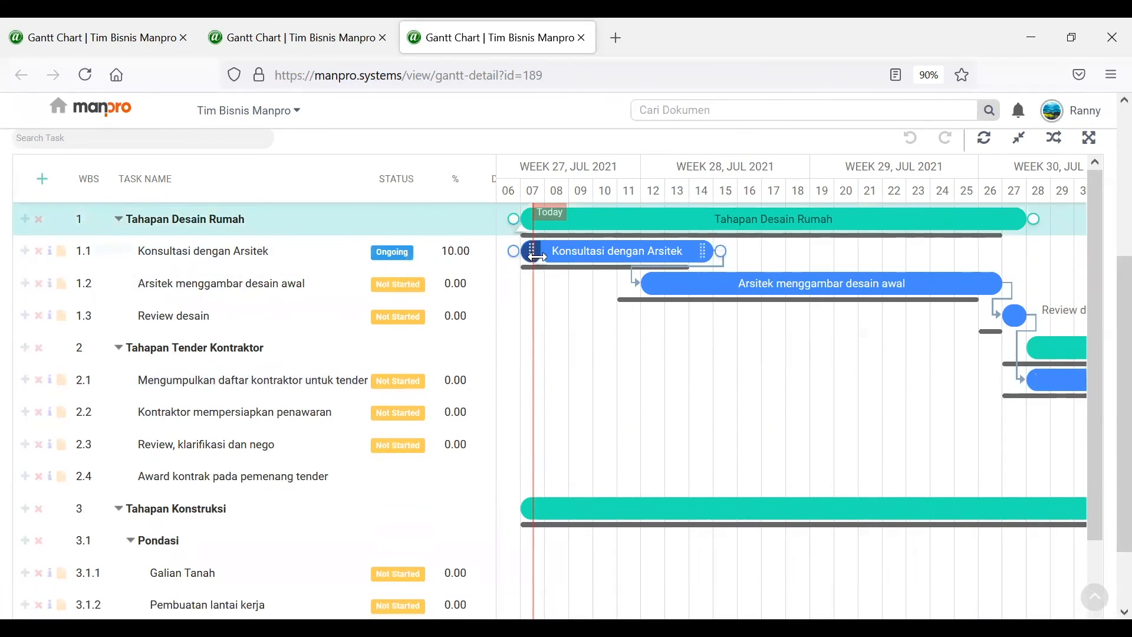
- Raise the progress on the timeline bars to 100% for Konsultasi dengan Arsitek and 43.65% for Arsitek menggambar desain awal
{"action": "left_click_drag", "start_coordinate": [536, 256], "coordinate": [686, 255]}
{"action": "left_click_drag", "start_coordinate": [608, 286], "coordinate": [649, 277]}
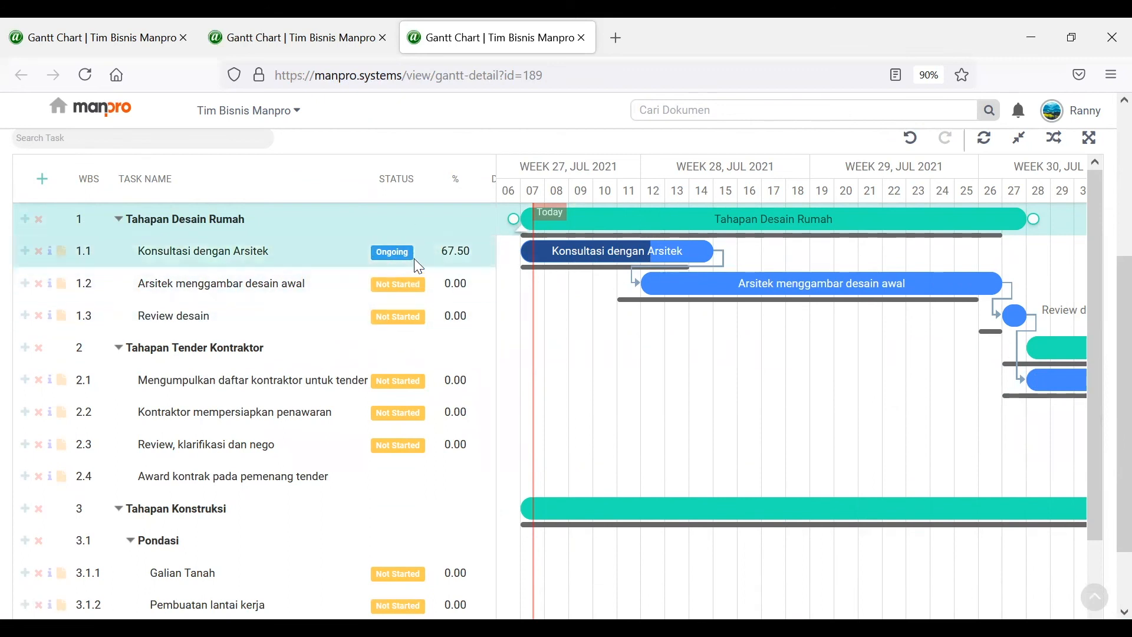
{"action": "left_click_drag", "start_coordinate": [650, 260], "coordinate": [726, 263]}
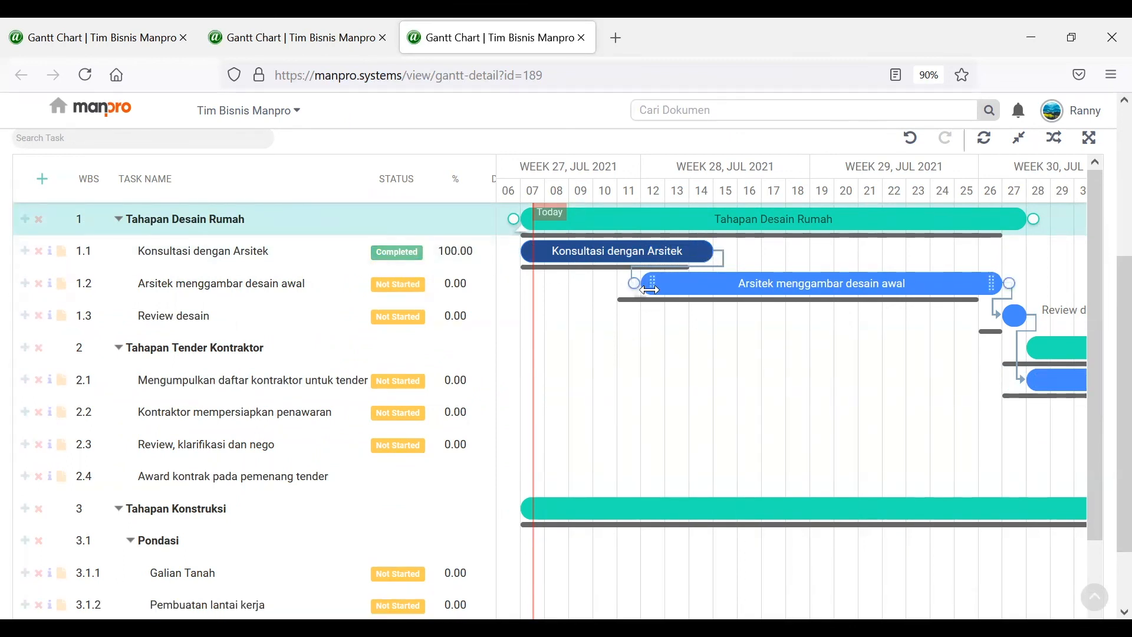
{"action": "left_click_drag", "start_coordinate": [650, 289], "coordinate": [799, 316]}
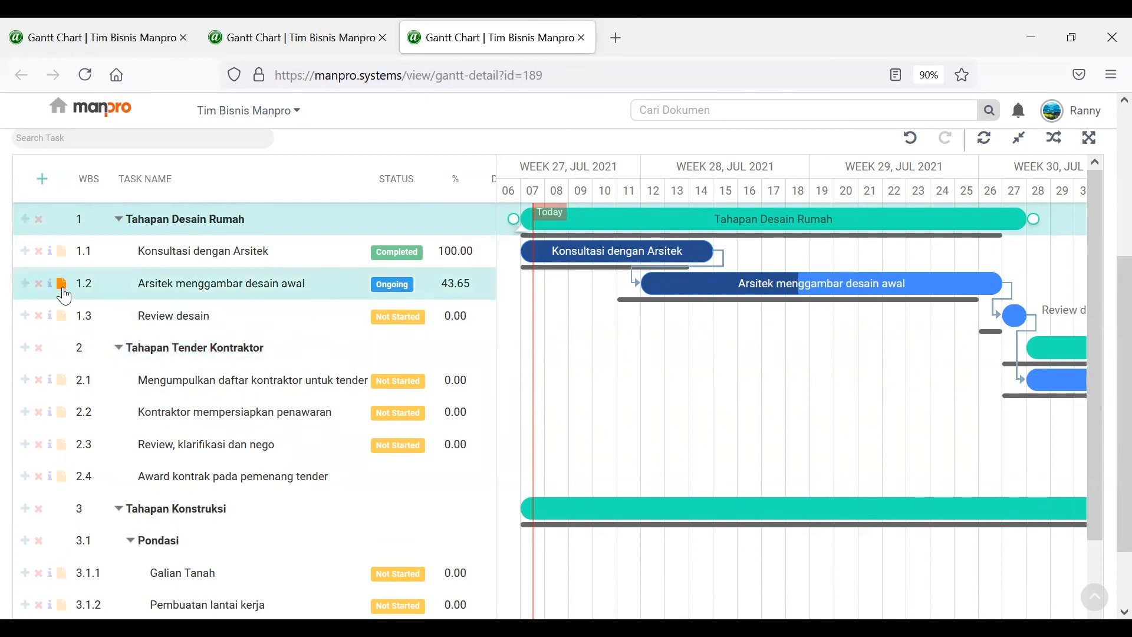
- Upload the JPG image 41 from the "for sample documentation" folder as a document of task 1.2, Arsitek menggambar desain awal
{"action": "left_click", "coordinate": [61, 285]}
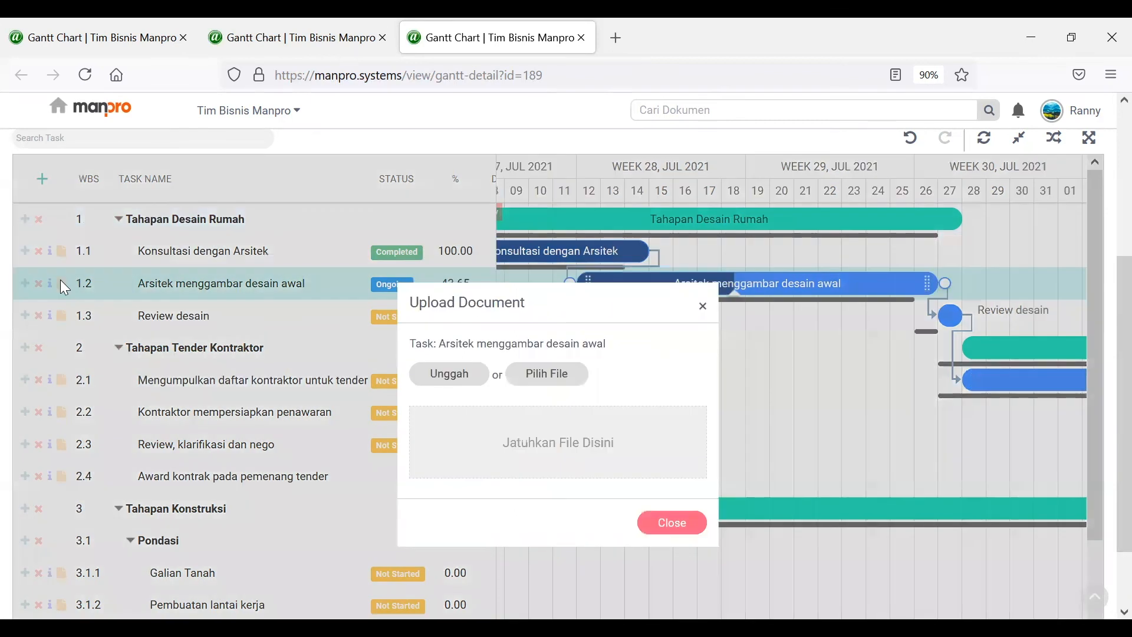
{"action": "left_click", "coordinate": [465, 372]}
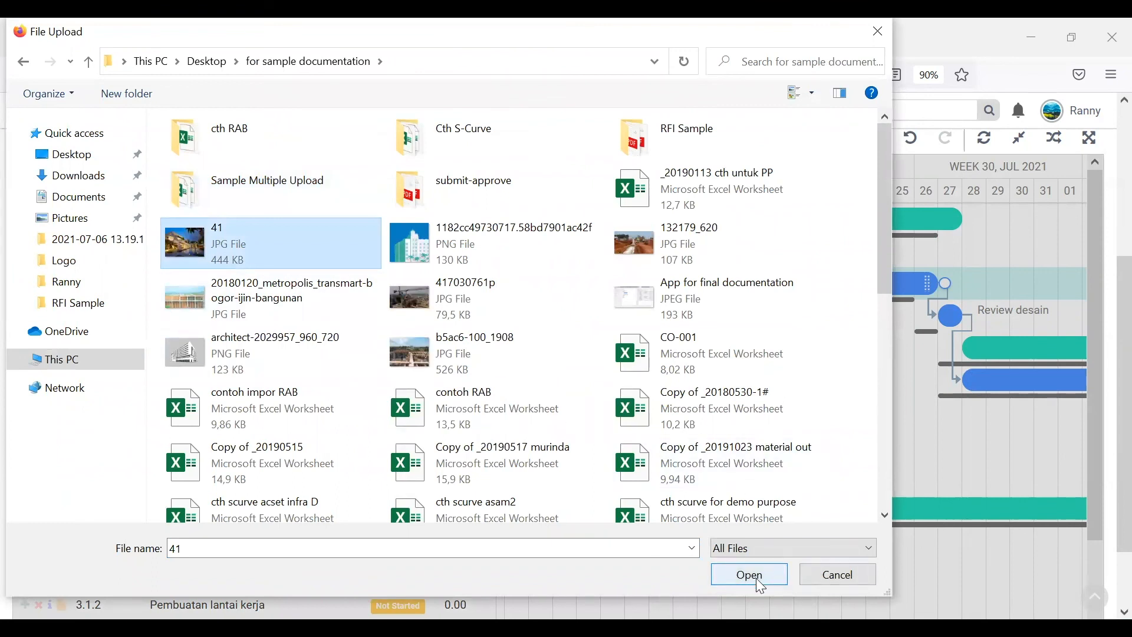
{"action": "left_click", "coordinate": [760, 576]}
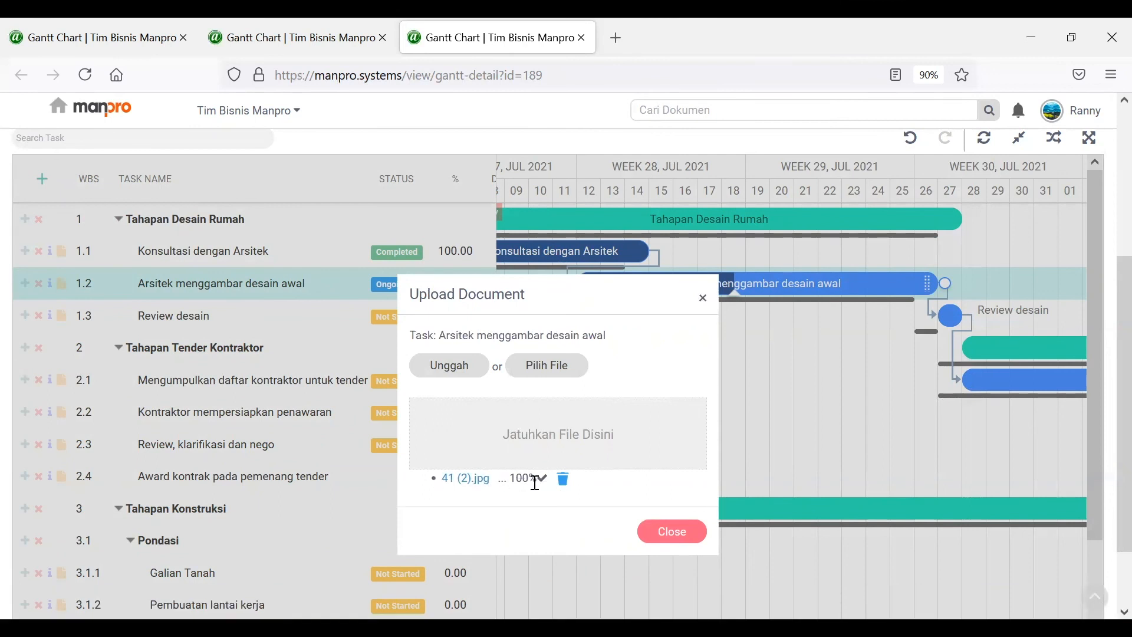
{"action": "left_click", "coordinate": [704, 298]}
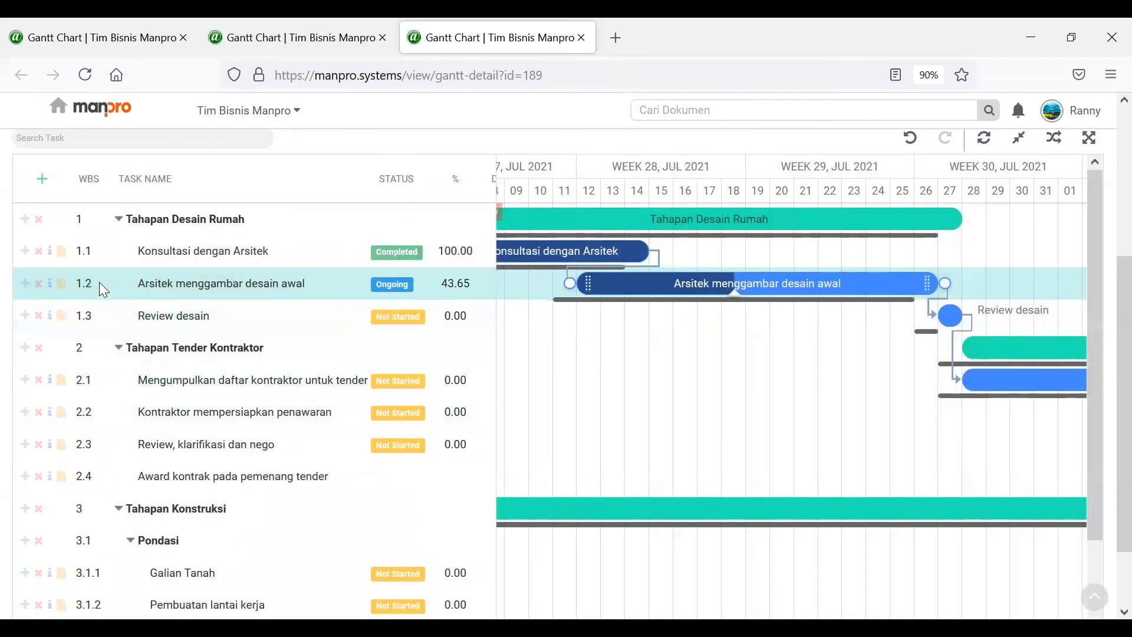
- View the uploaded image 41 (2).jpg from the documents of Arsitek menggambar desain awal, and close it again
{"action": "left_click", "coordinate": [58, 287]}
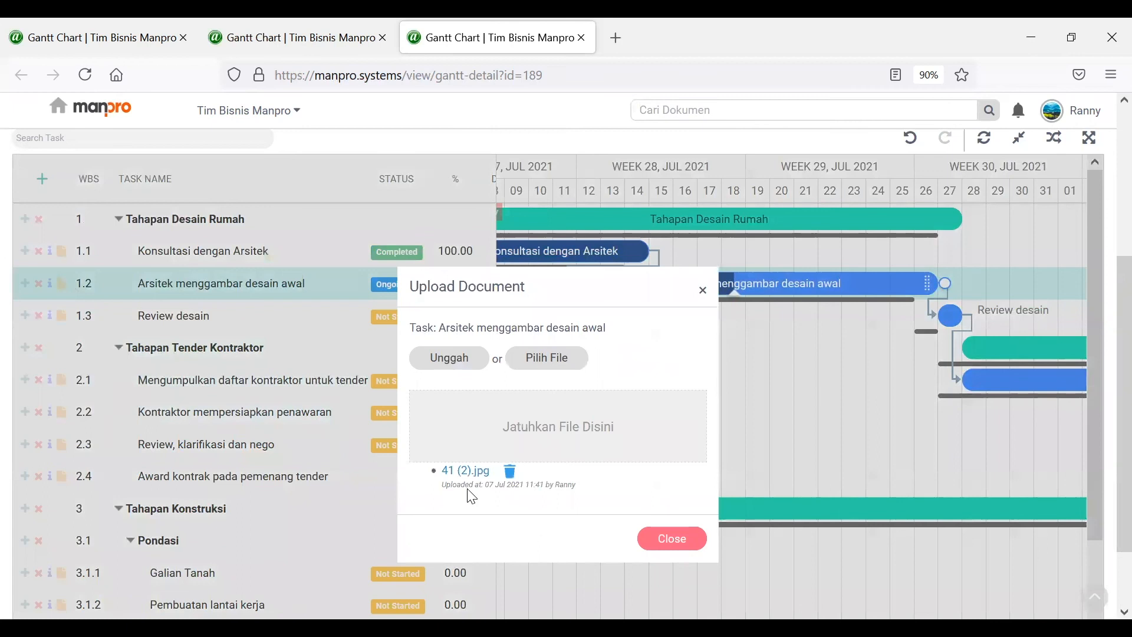
{"action": "left_click", "coordinate": [466, 471]}
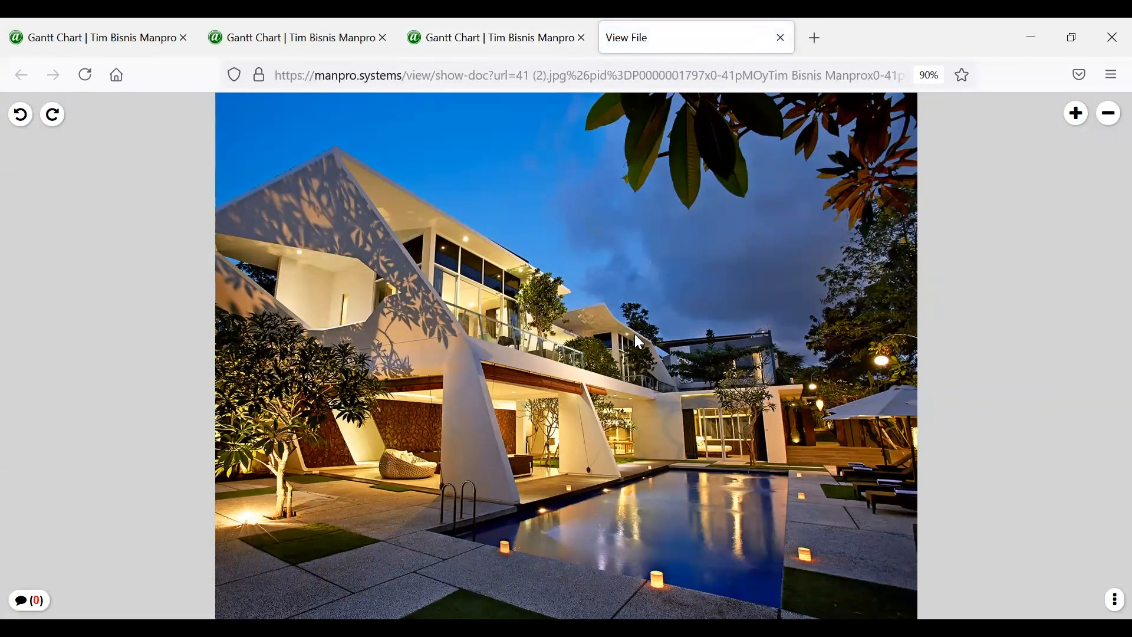
{"action": "left_click", "coordinate": [782, 37]}
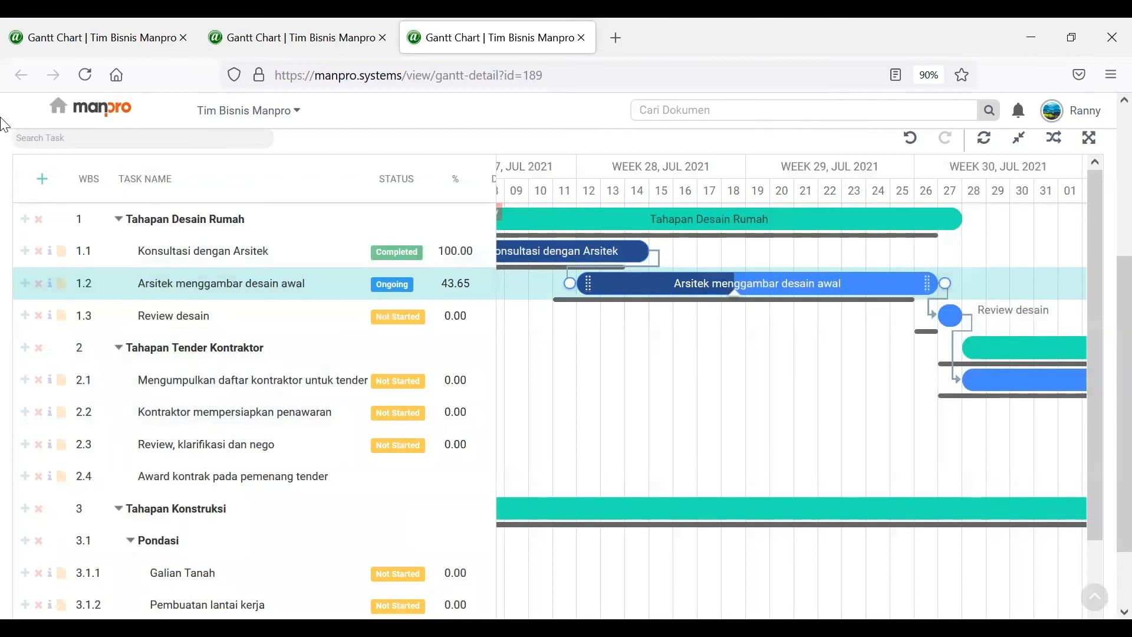